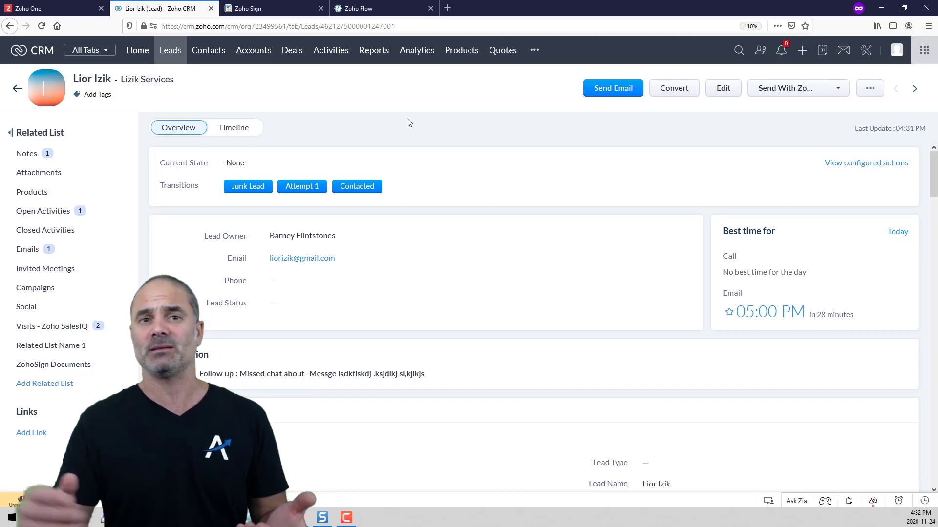
# Set the lead's NDA Signed field to Yes and save the change
pyautogui.scroll(-6, 431, 272)
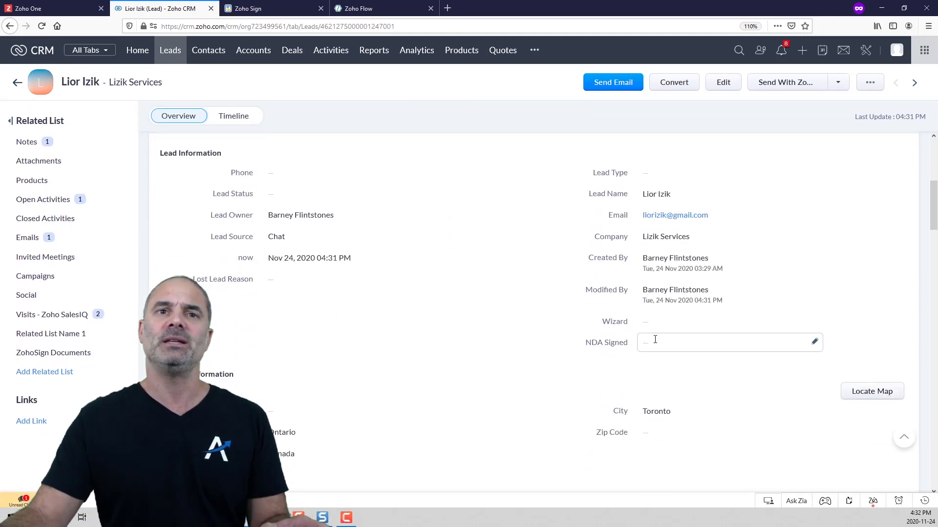
pyautogui.click(680, 346)
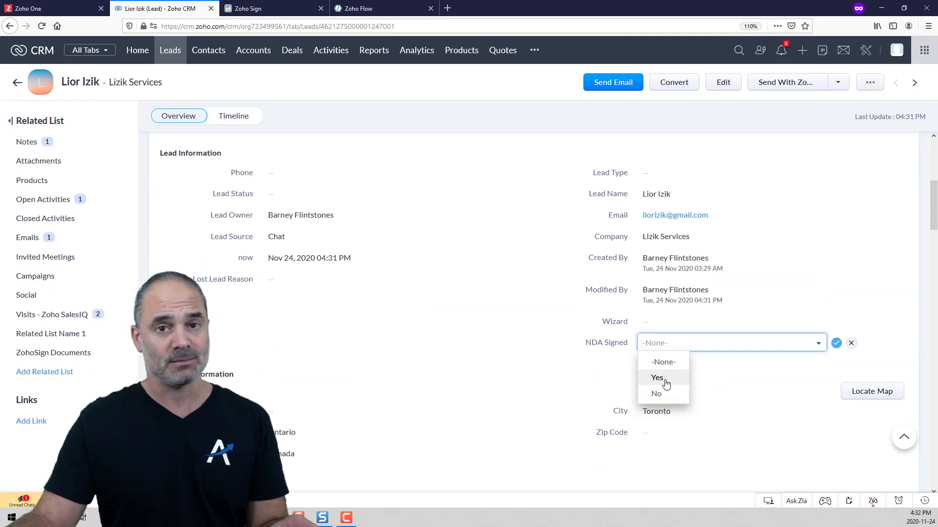
pyautogui.click(666, 383)
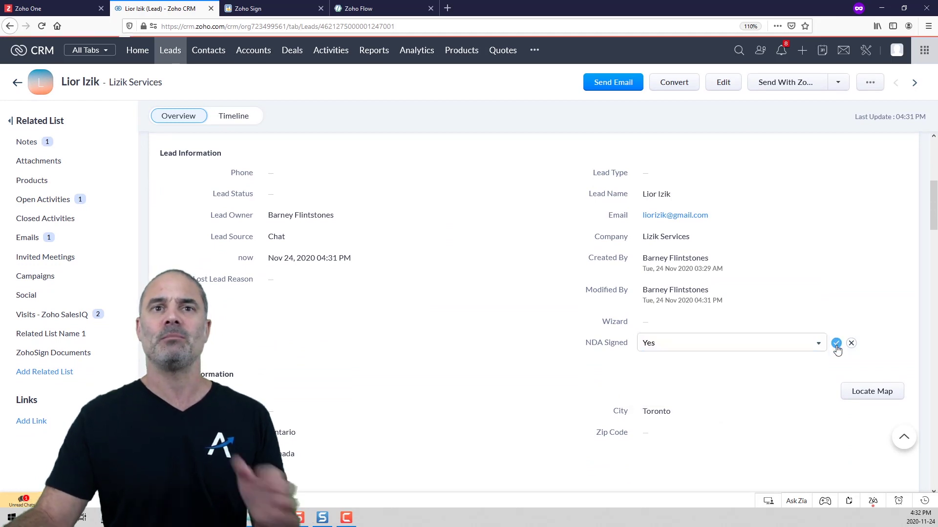
pyautogui.click(836, 344)
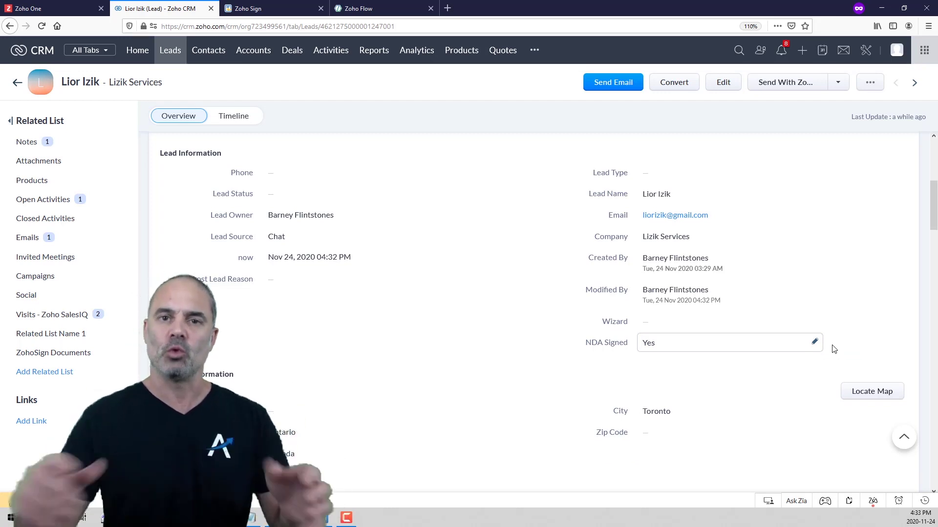
# Reset the lead's NDA Signed field to -None- and save it
pyautogui.click(815, 344)
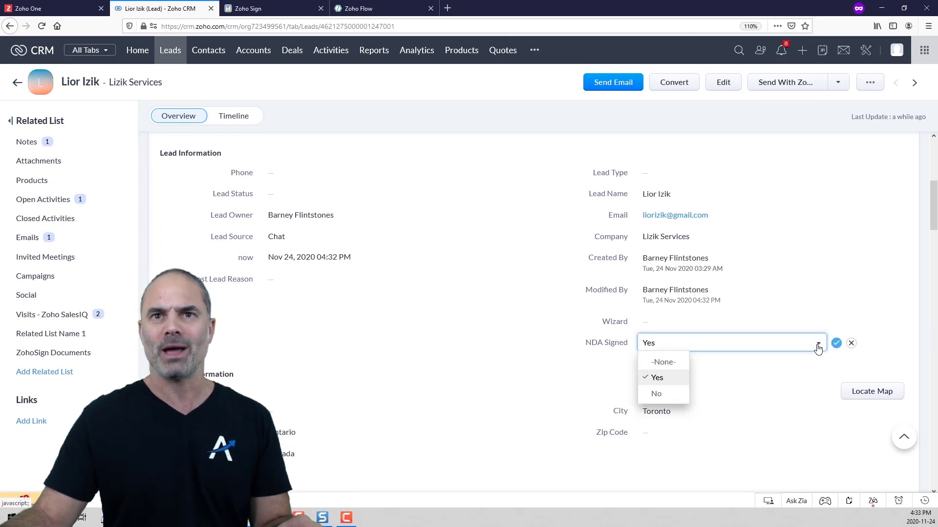
pyautogui.click(647, 363)
pyautogui.click(835, 343)
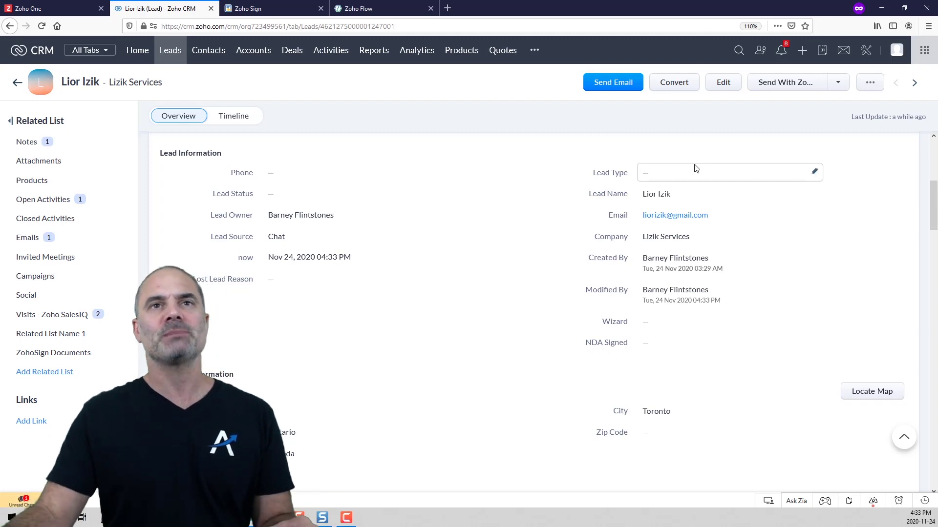
# Review the lead's details and NDA Signed options, and view the document templates in Zoho Sign
pyautogui.scroll(5, 586, 147)
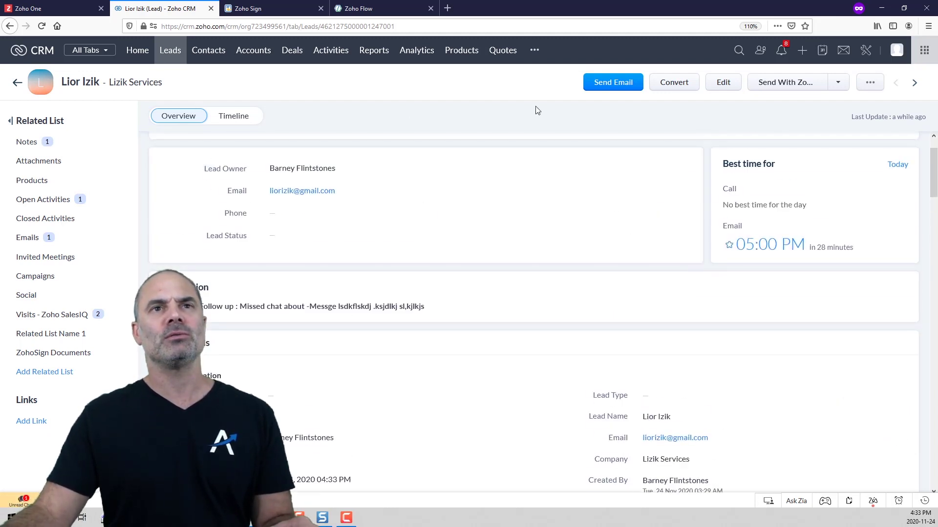
pyautogui.moveTo(332, 170)
pyautogui.scroll(-5, 377, 167)
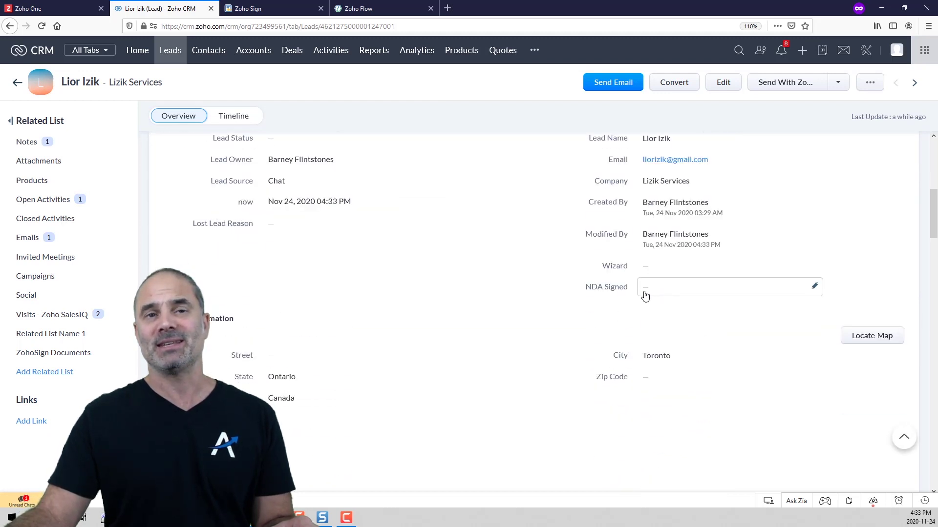
pyautogui.click(668, 292)
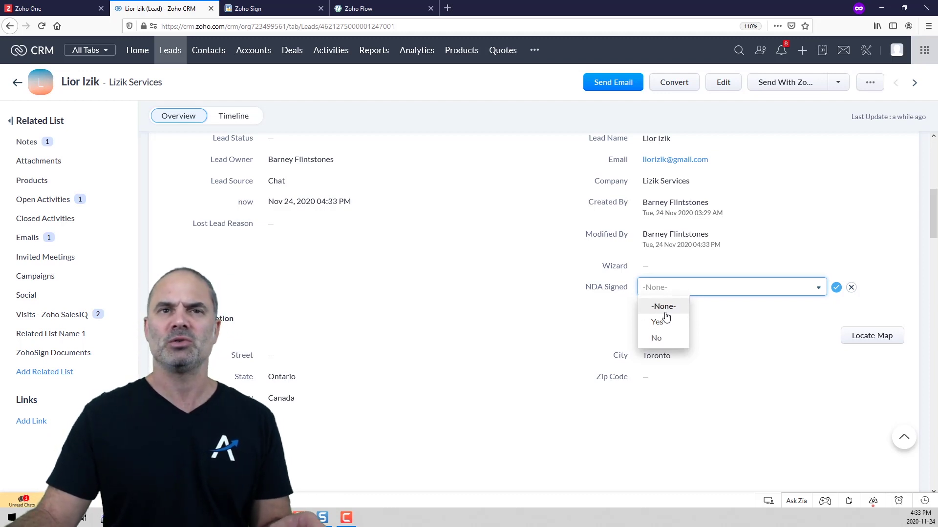
pyautogui.click(851, 288)
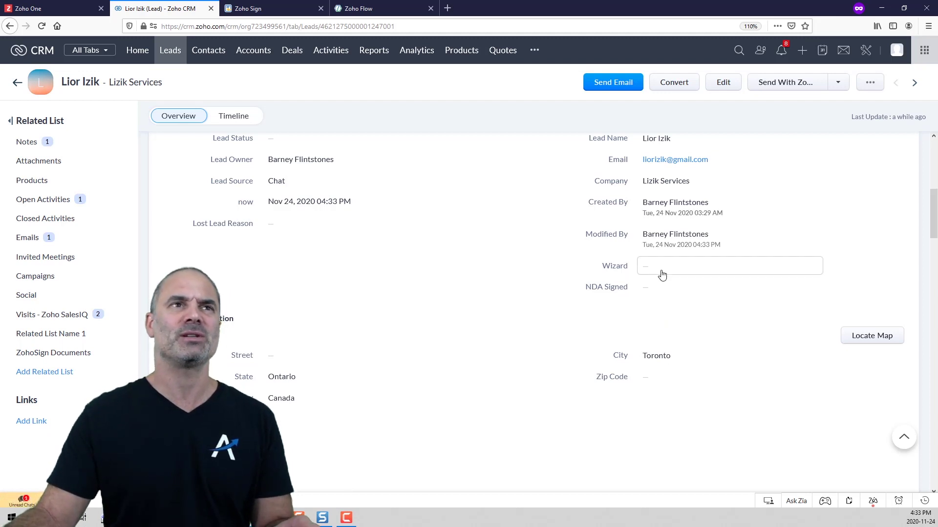
pyautogui.click(285, 12)
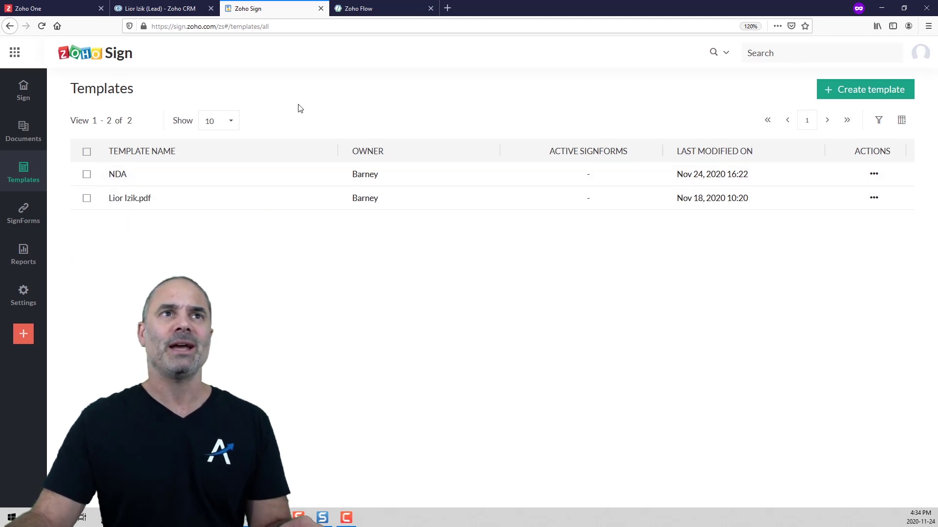
# Switch to Zoho Flow and create a new flow named "NDA Signed"
pyautogui.click(370, 10)
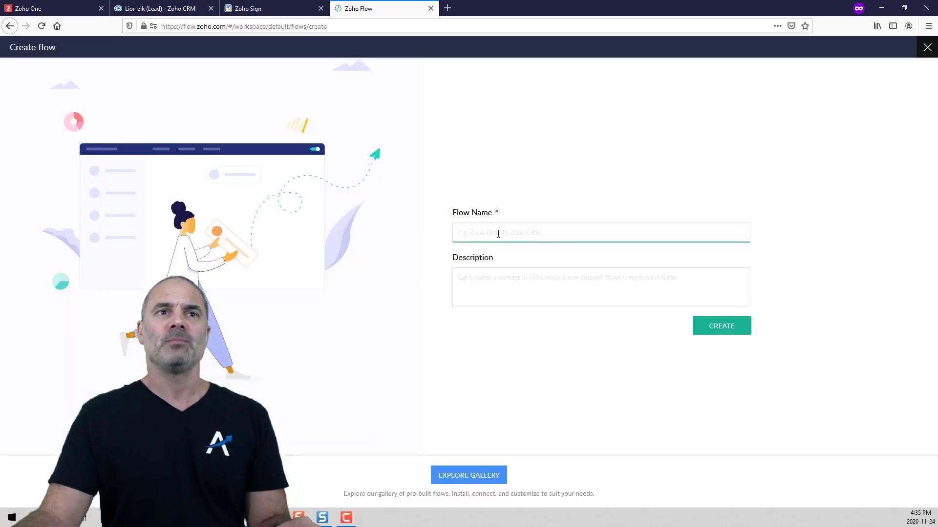
pyautogui.write('Si')
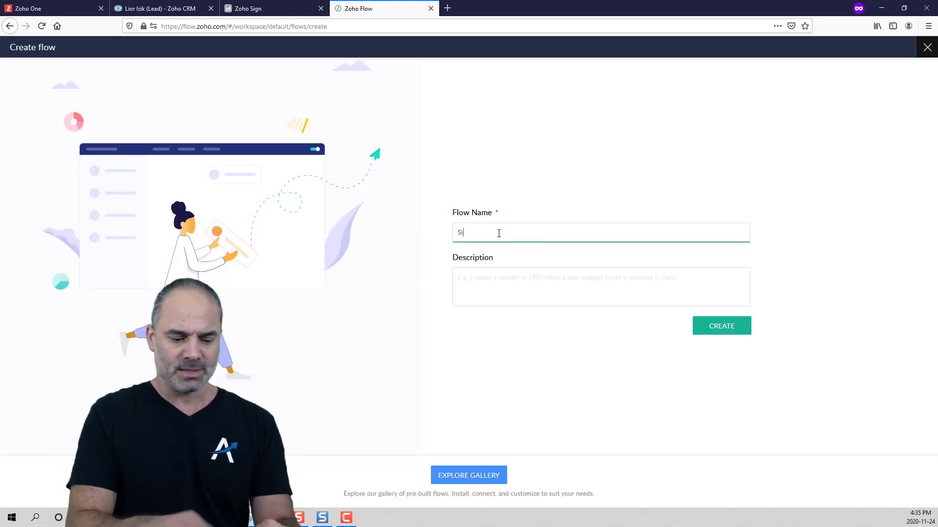
pyautogui.write('gned')
pyautogui.press('BackSpace')
pyautogui.press('BackSpace')
pyautogui.press('BackSpace')
pyautogui.press('BackSpace')
pyautogui.press('BackSpace')
pyautogui.press('BackSpace')
pyautogui.write('N')
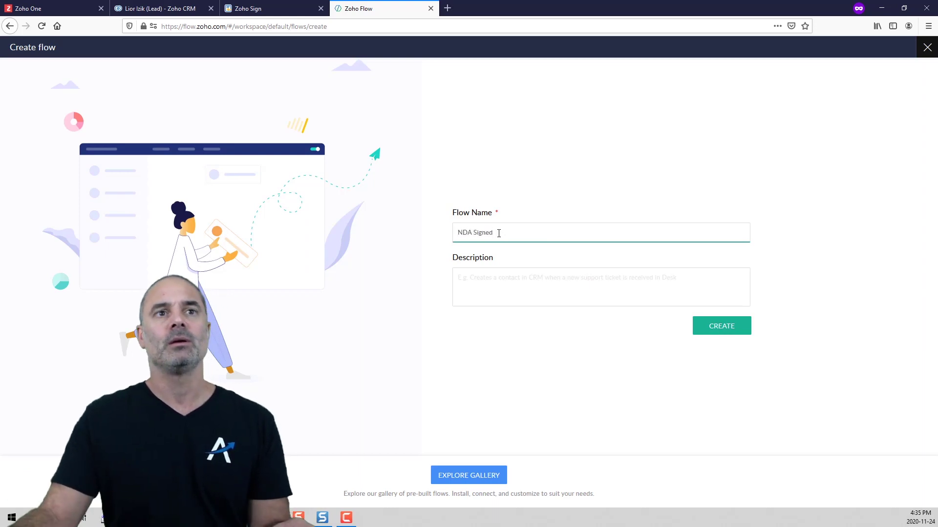
pyautogui.click(719, 326)
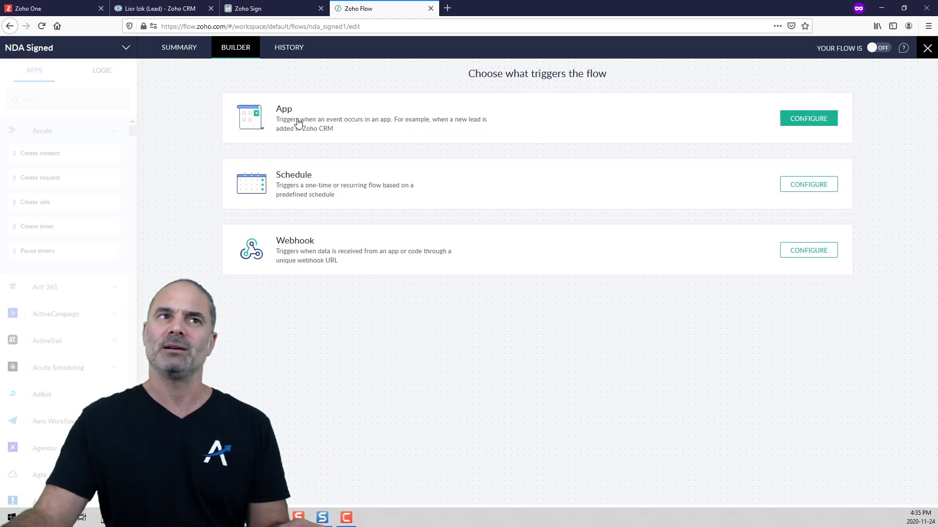
# Choose an app trigger for the flow, using Zoho Sign's Document signed event
pyautogui.click(797, 119)
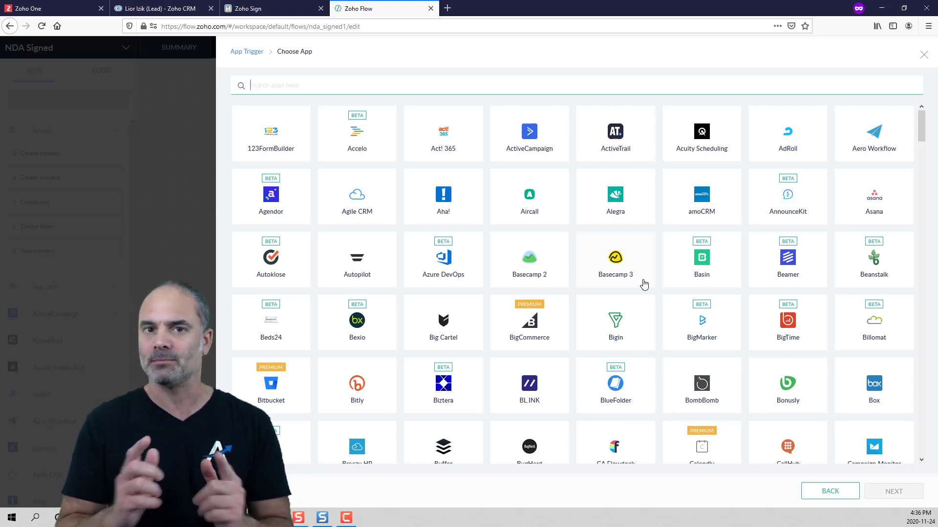
pyautogui.click(388, 92)
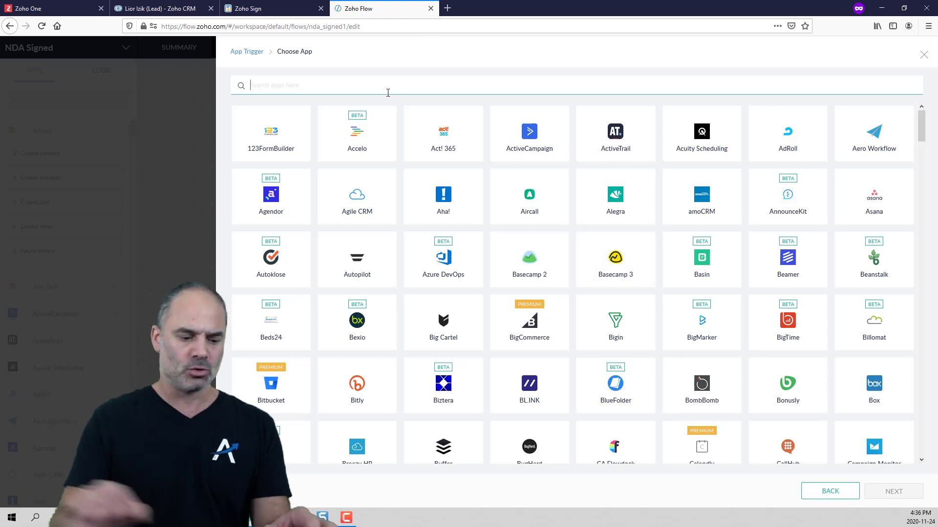
pyautogui.write('zoho sign')
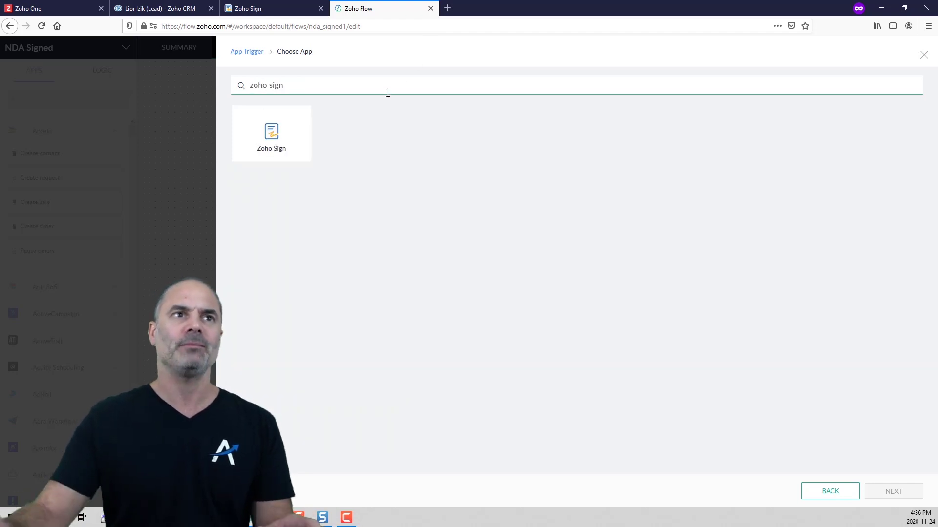
pyautogui.click(260, 132)
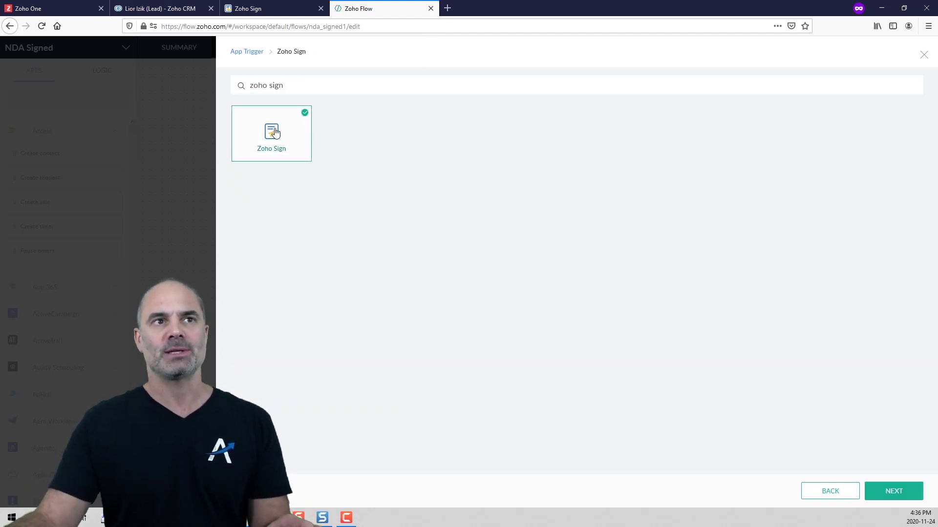
pyautogui.click(889, 496)
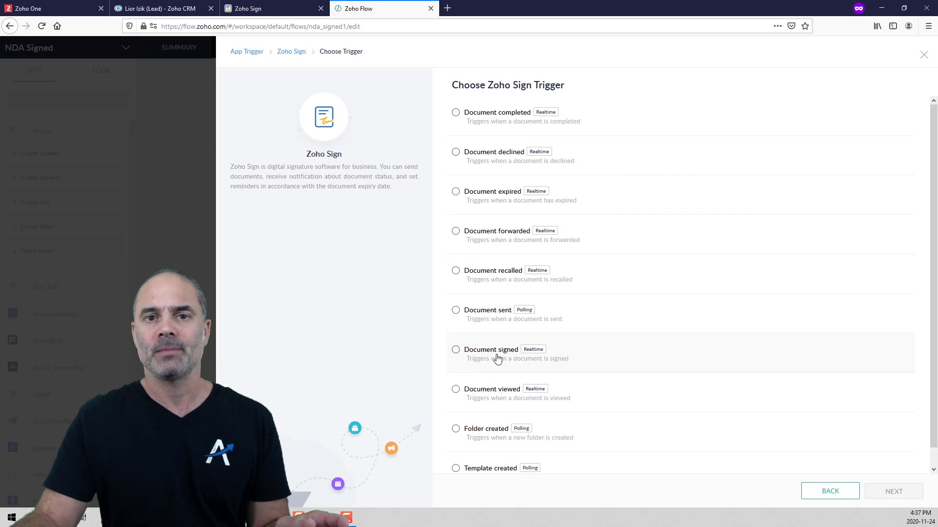
pyautogui.click(456, 350)
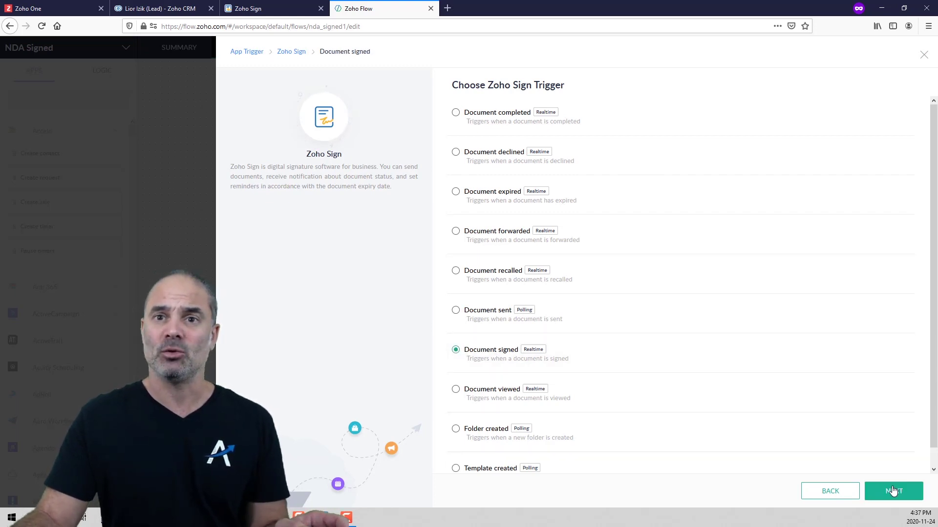
pyautogui.click(893, 490)
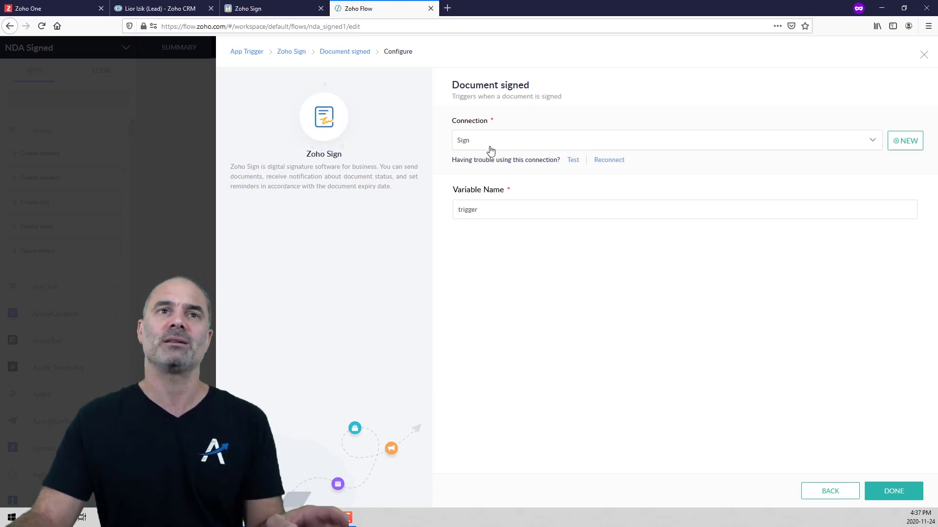
# Create and authorize a new Zoho Sign connection named "sign2" for all triggers and actions, and finish the trigger setup
pyautogui.click(907, 143)
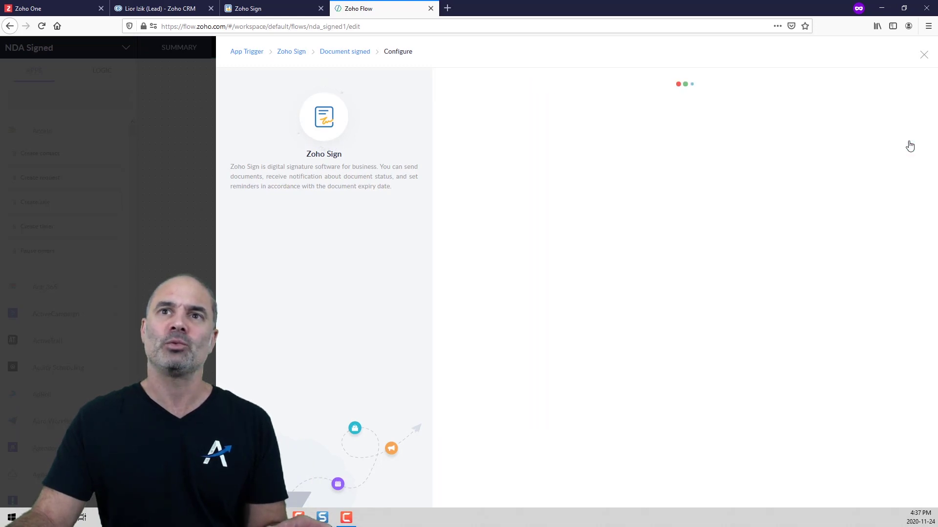
pyautogui.click(583, 171)
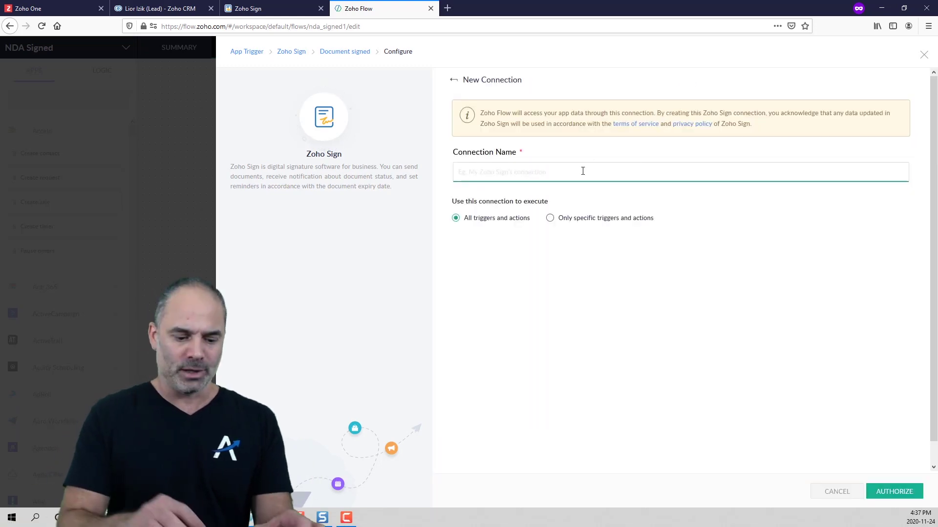
pyautogui.write('sign2')
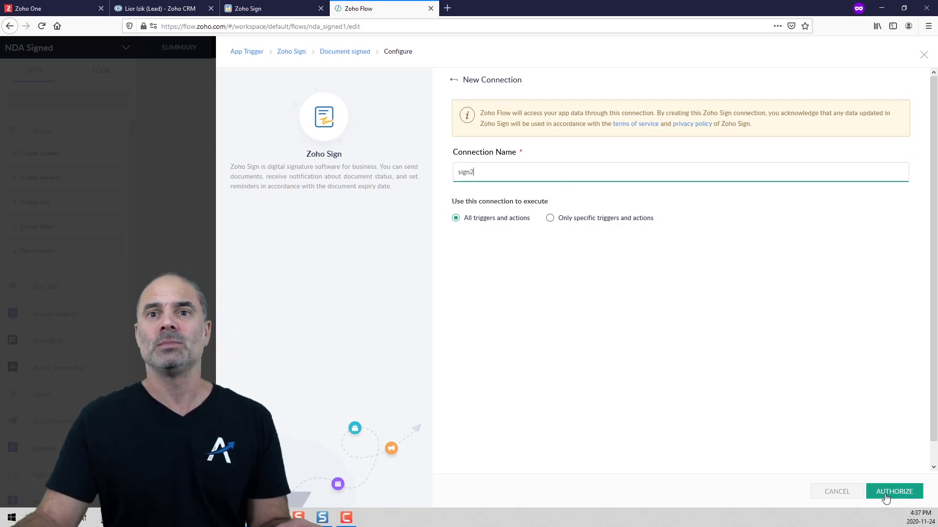
pyautogui.click(901, 492)
pyautogui.moveTo(285, 8); pyautogui.dragTo(710, 77)
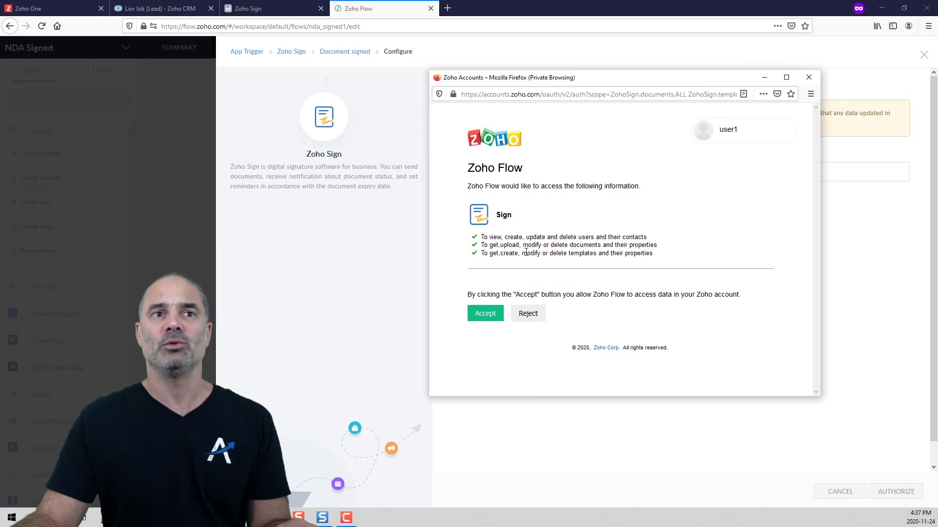
pyautogui.click(488, 318)
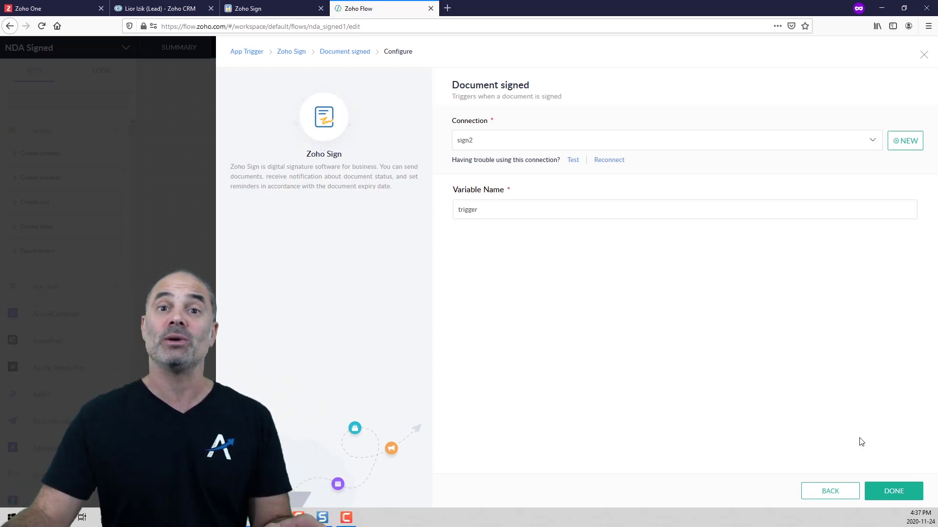
pyautogui.click(892, 492)
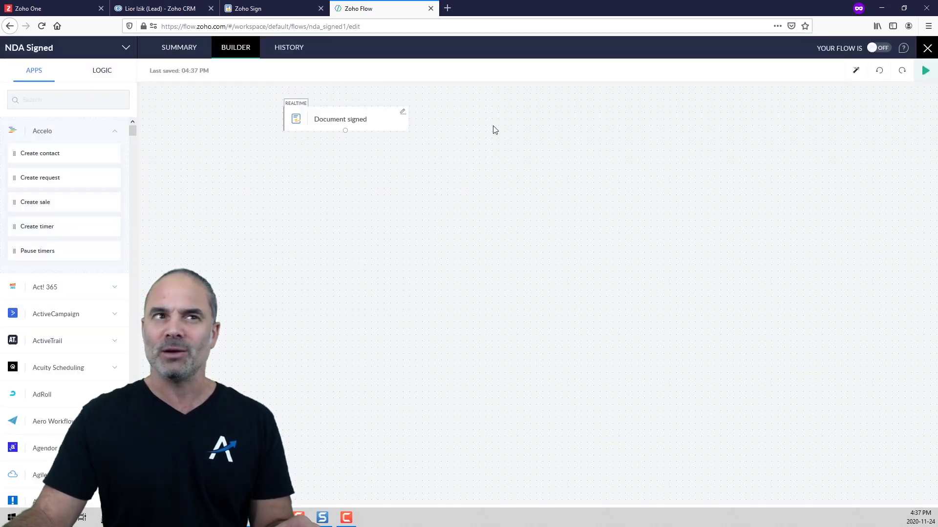
# Move the Document signed trigger nearer the middle of the canvas and filter the available apps by "zoho crm"
pyautogui.moveTo(370, 111); pyautogui.dragTo(524, 156)
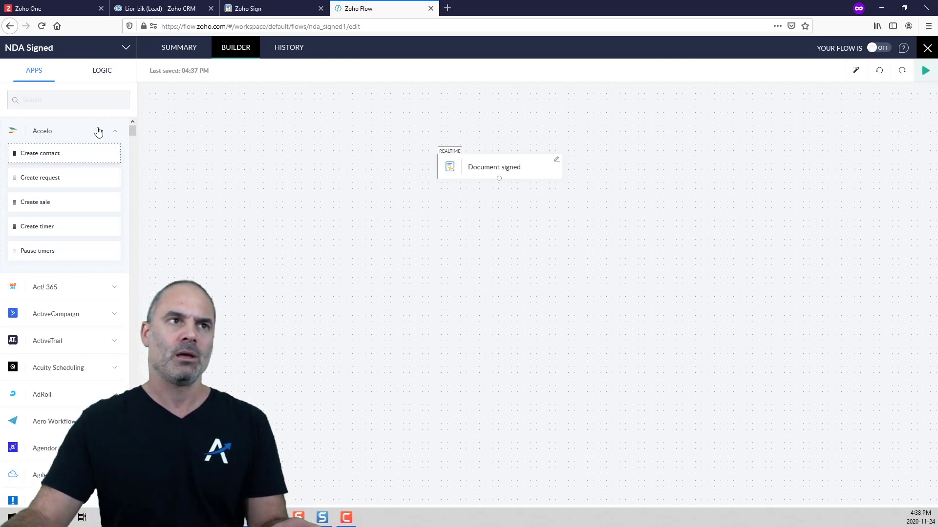
pyautogui.click(78, 99)
pyautogui.write('cr')
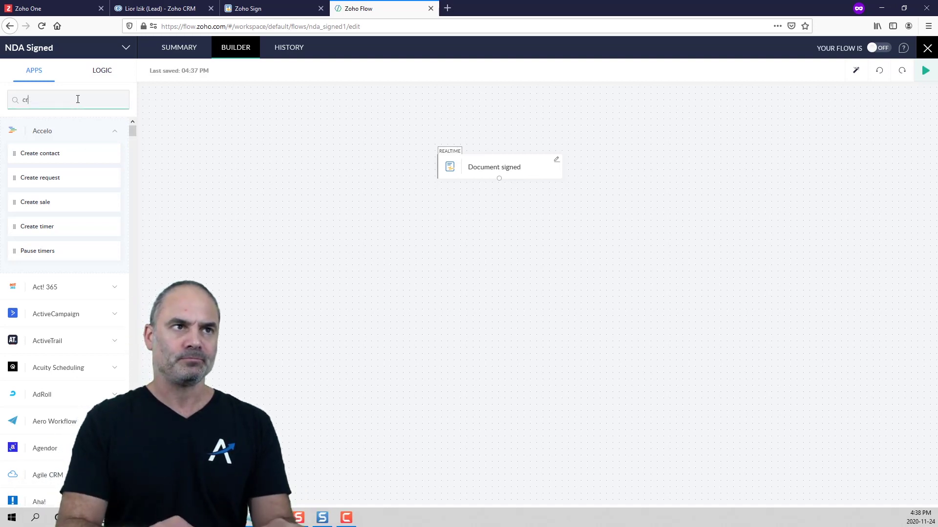
pyautogui.write('m')
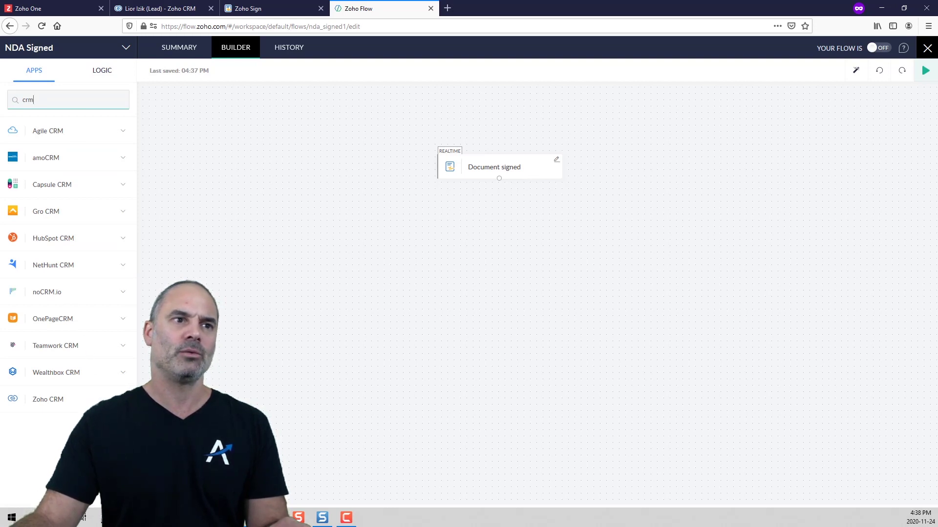
pyautogui.click(98, 399)
pyautogui.scroll(-2, 97, 386)
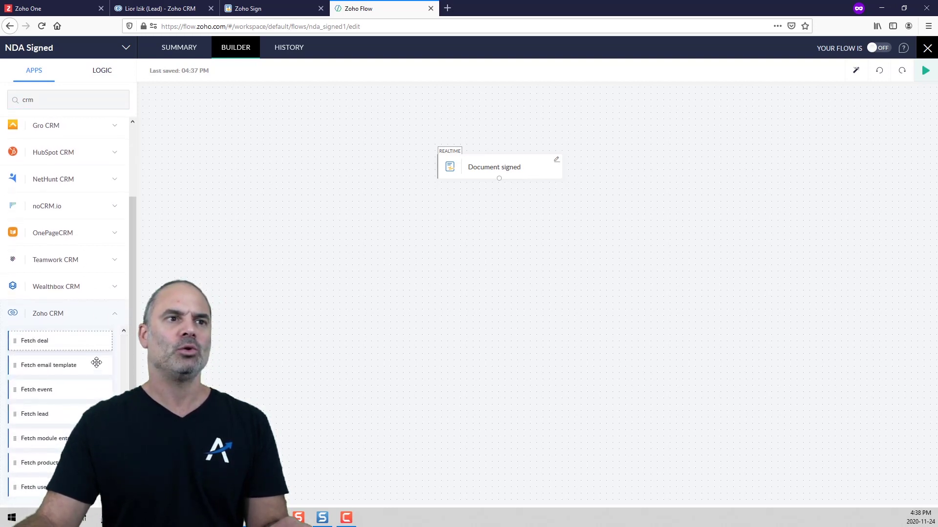
pyautogui.scroll(2, 96, 362)
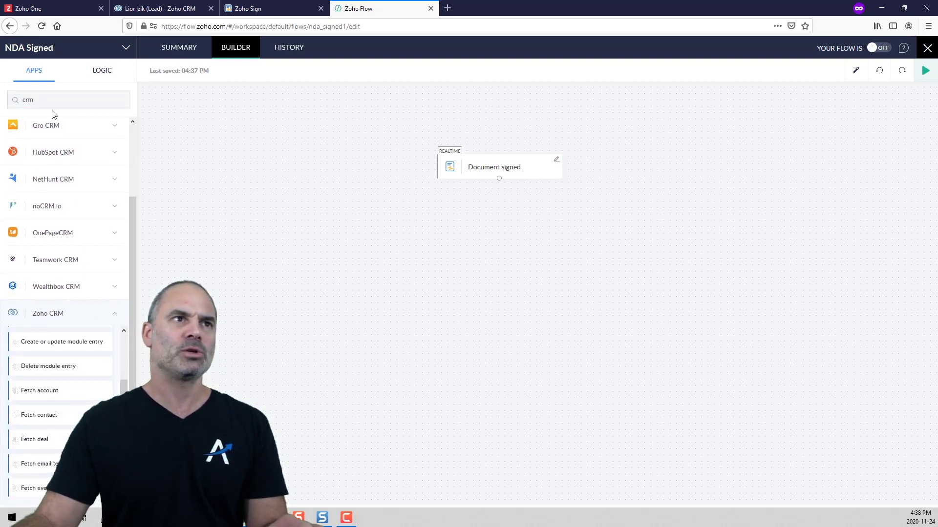
pyautogui.click(23, 101)
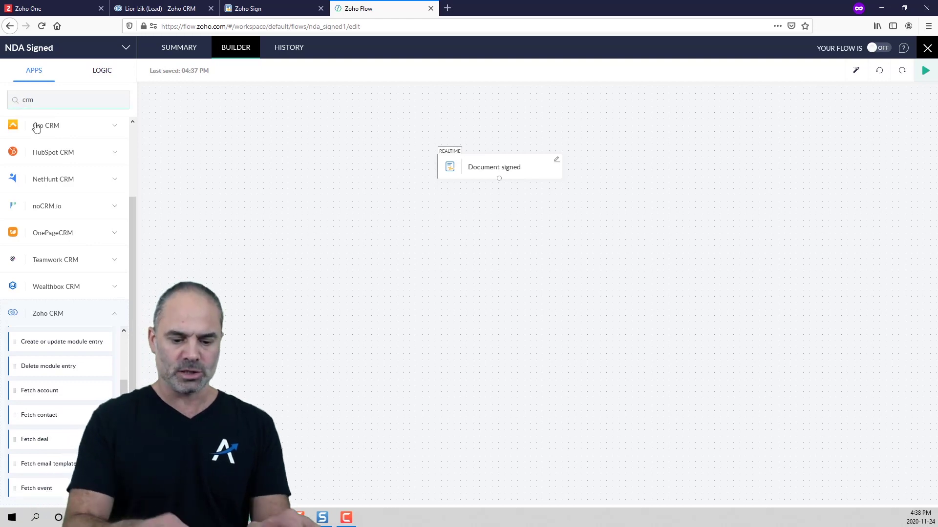
pyautogui.write('zoho')
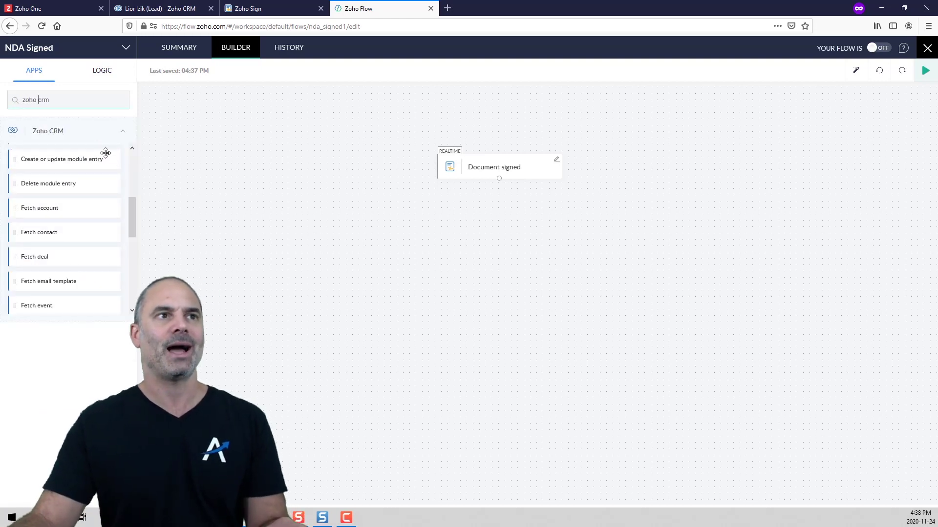
# Add Zoho CRM's Fetch lead action directly beneath the Document signed trigger
pyautogui.moveTo(131, 213); pyautogui.dragTo(128, 162)
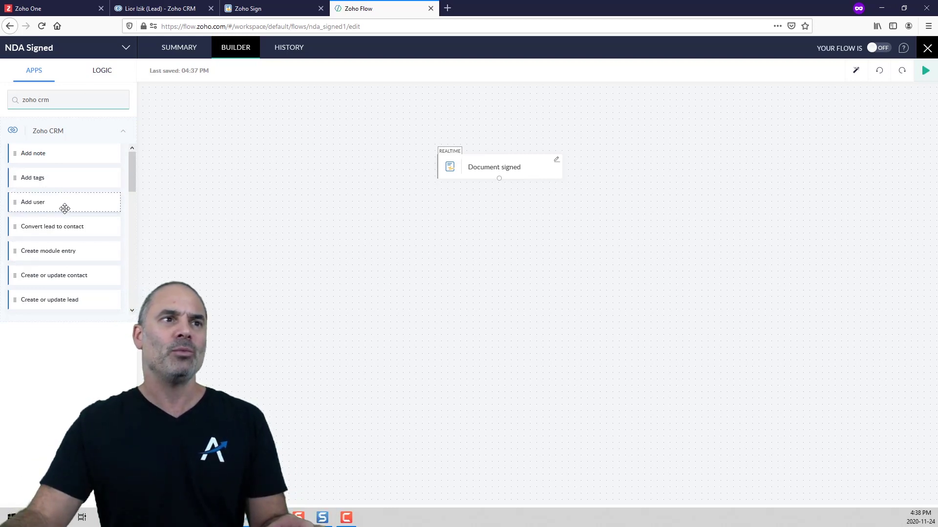
pyautogui.scroll(-3, 71, 182)
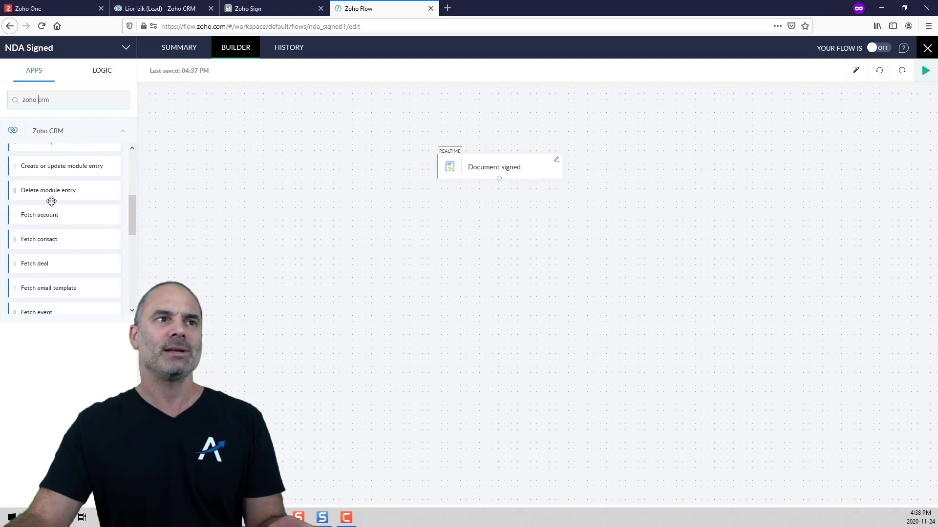
pyautogui.scroll(-2, 56, 251)
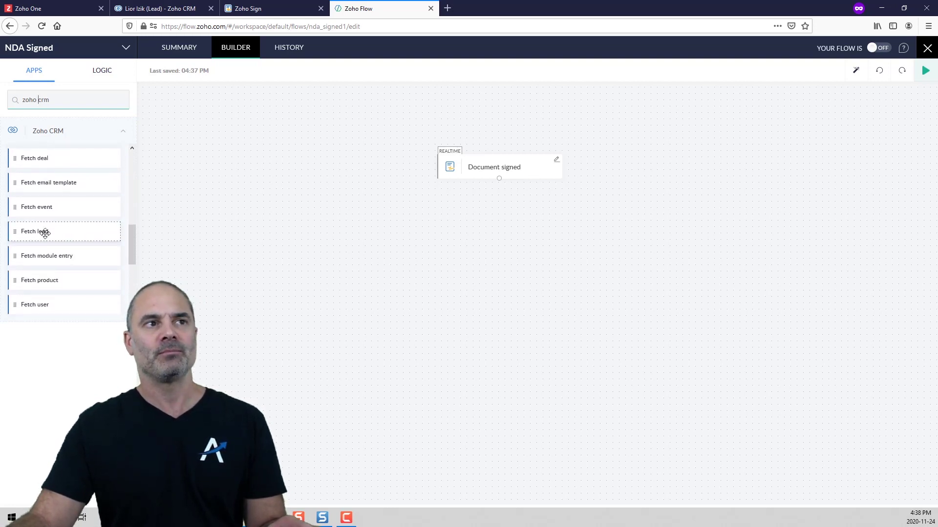
pyautogui.moveTo(39, 233); pyautogui.dragTo(469, 218)
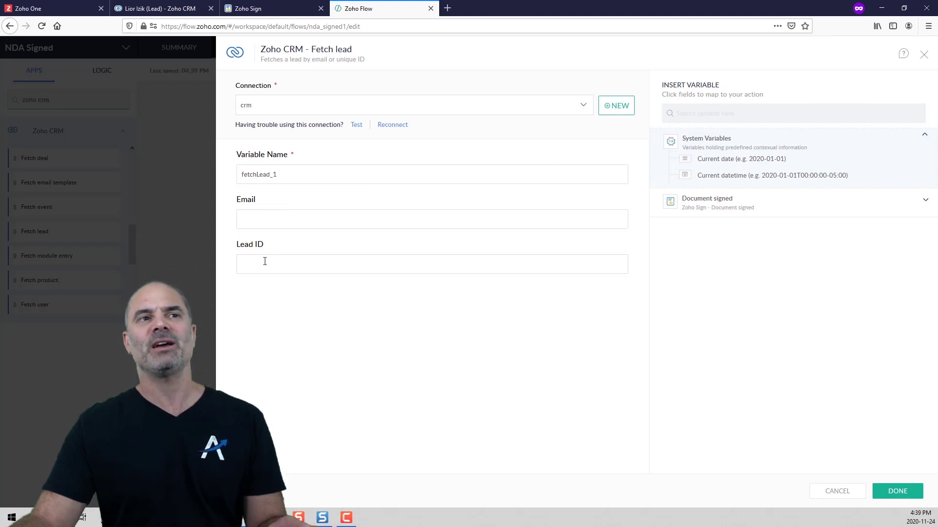
# Map the Fetch lead action's Email to the Document signed trigger's Performed by Email variable and save the action
pyautogui.click(275, 220)
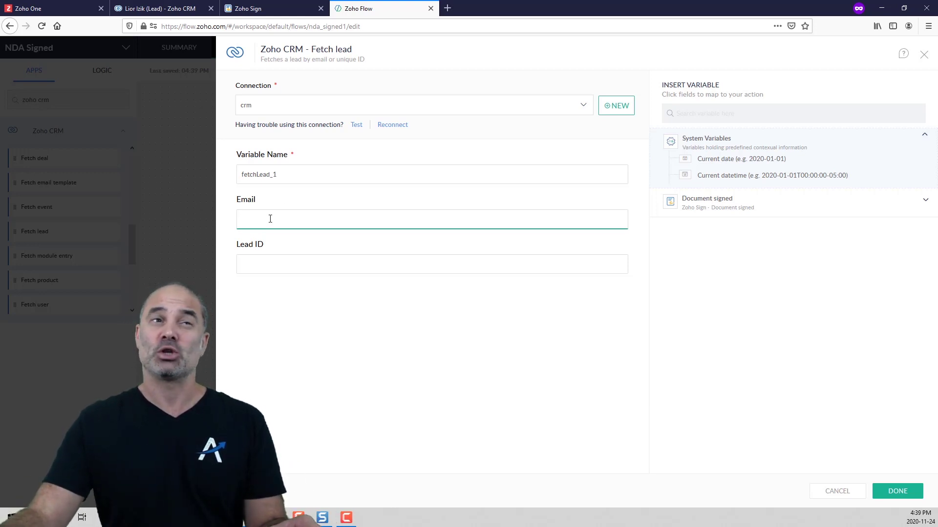
pyautogui.click(709, 201)
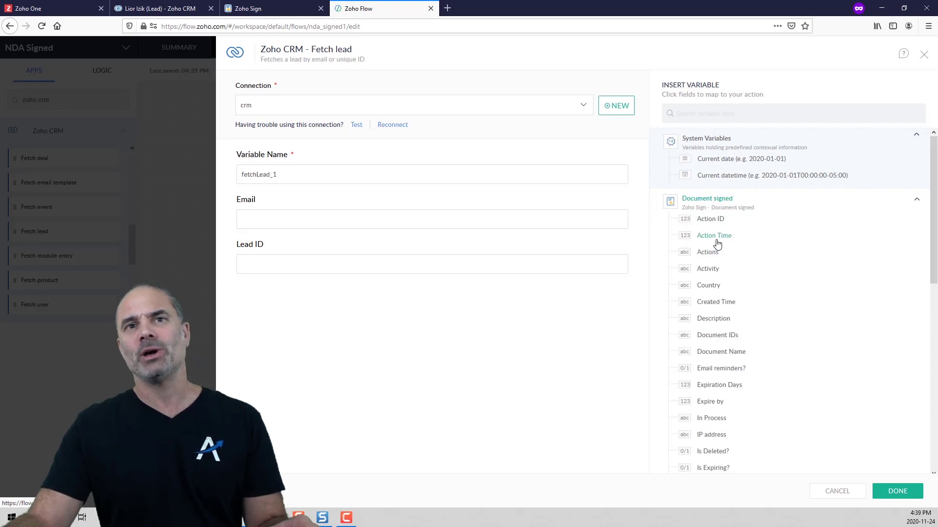
pyautogui.scroll(-2, 713, 364)
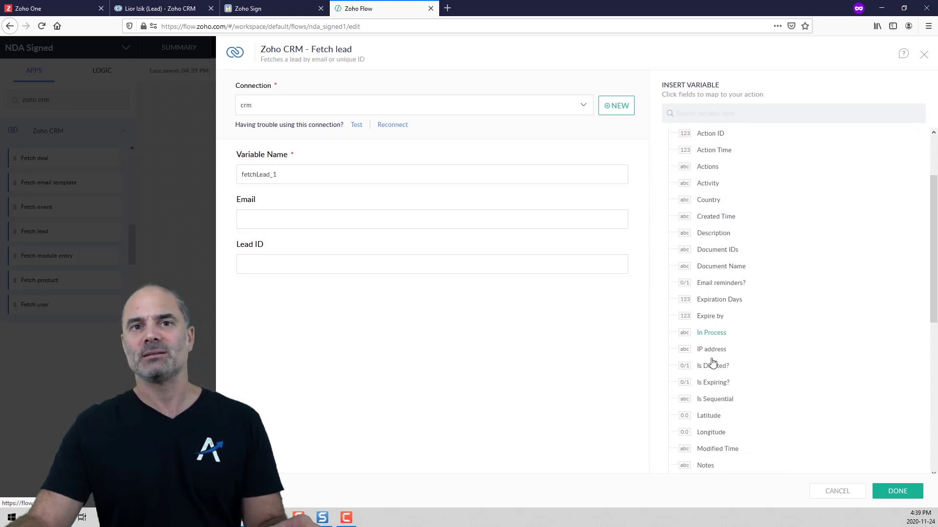
pyautogui.scroll(-2, 713, 364)
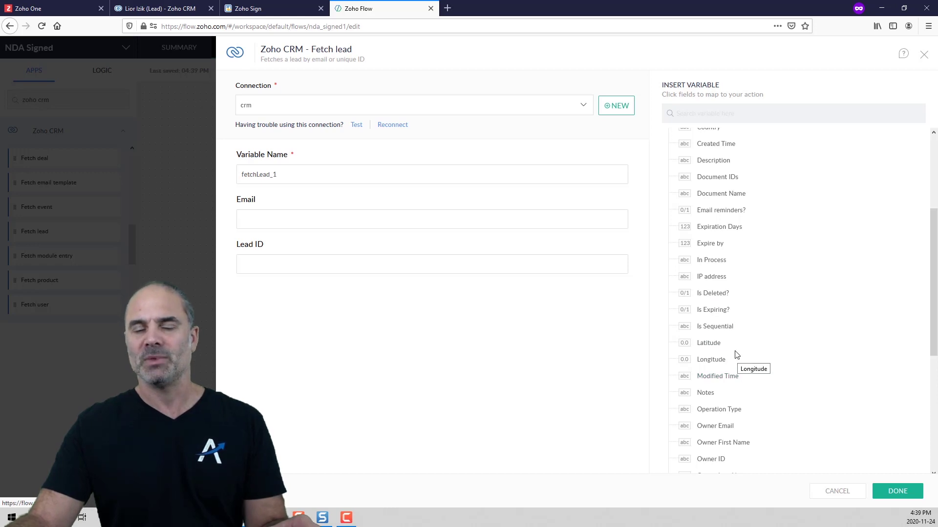
pyautogui.scroll(4, 696, 308)
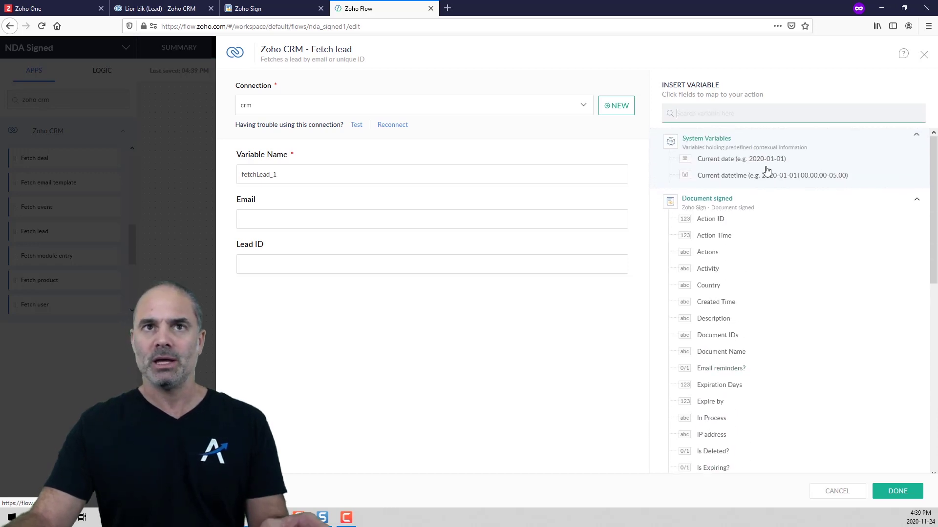
pyautogui.write('email')
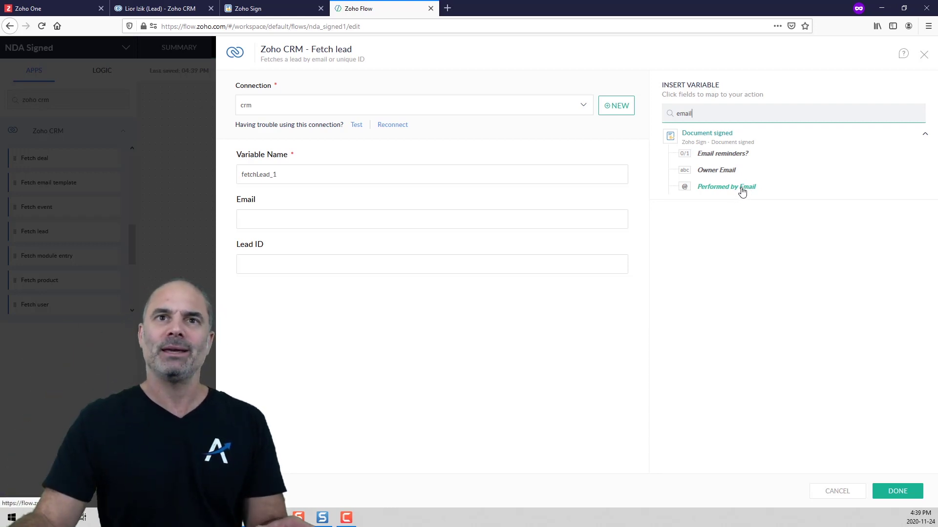
pyautogui.click(281, 219)
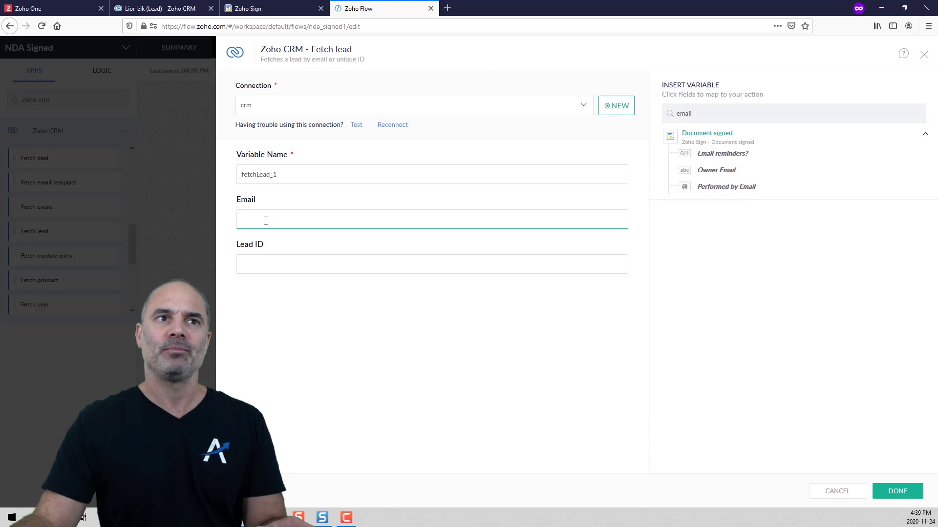
pyautogui.click(731, 188)
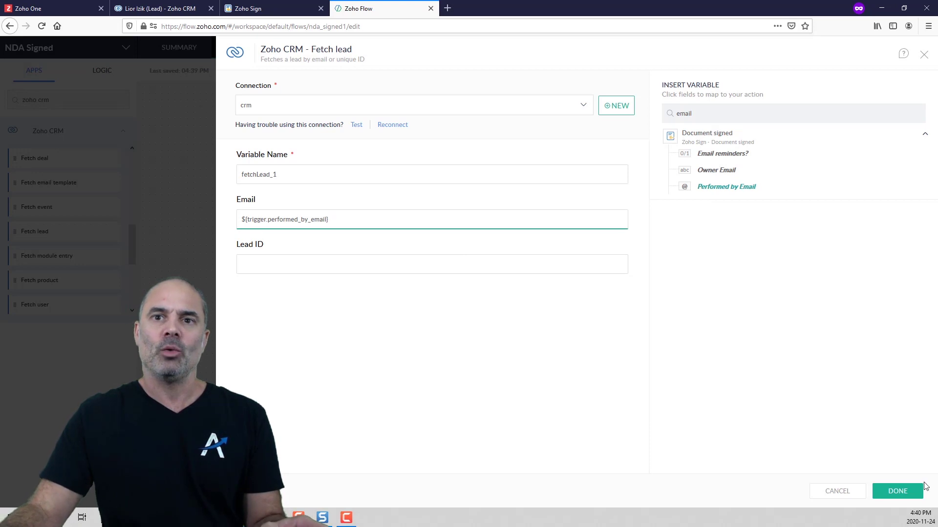
pyautogui.click(904, 491)
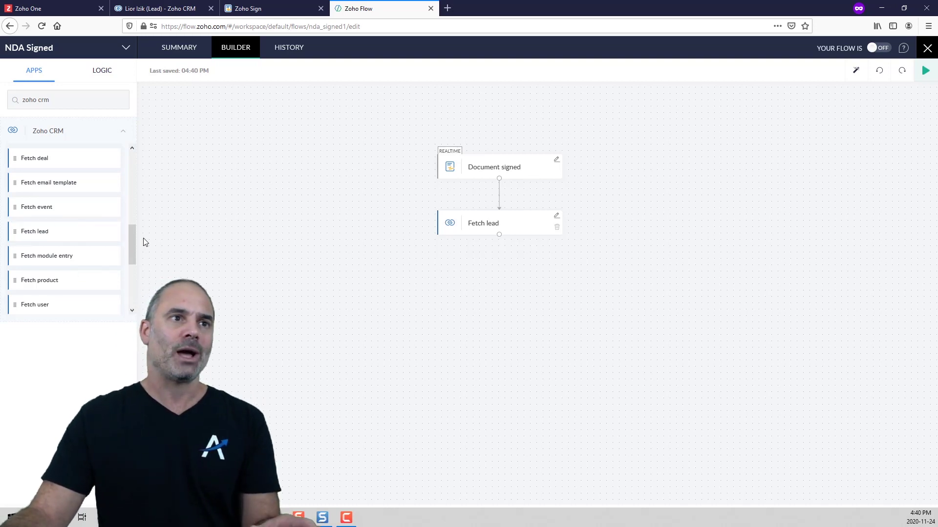
# Add Zoho CRM's Update module entry action beneath Fetch lead, using the Leads module and the Standard layout
pyautogui.moveTo(130, 242); pyautogui.dragTo(128, 287)
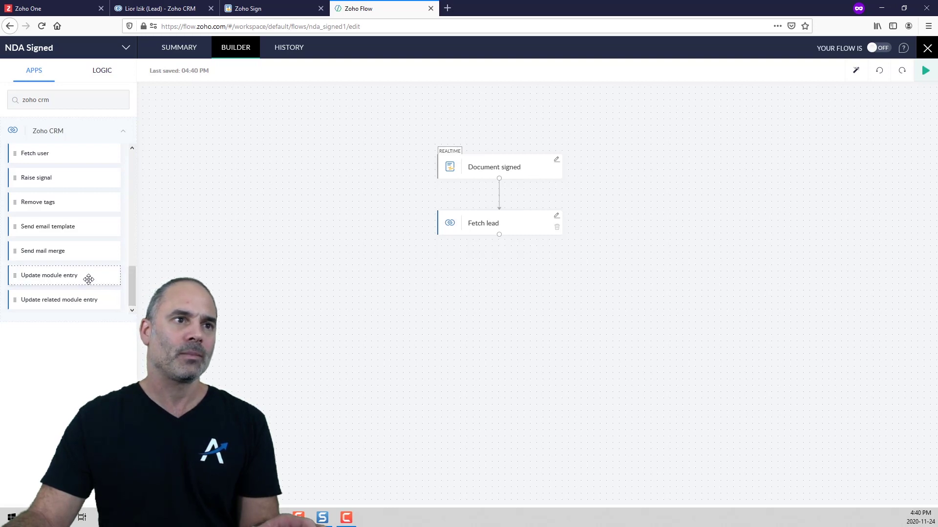
pyautogui.moveTo(88, 279); pyautogui.dragTo(547, 287)
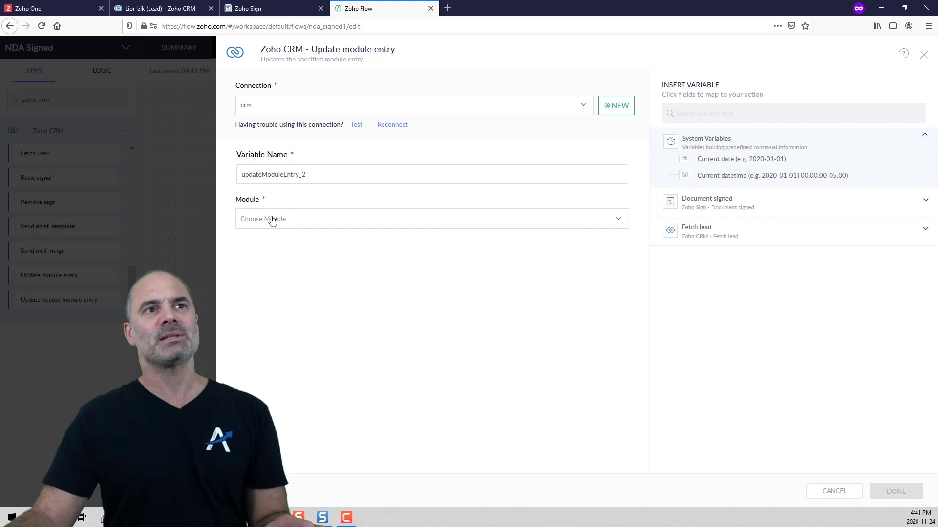
pyautogui.click(272, 222)
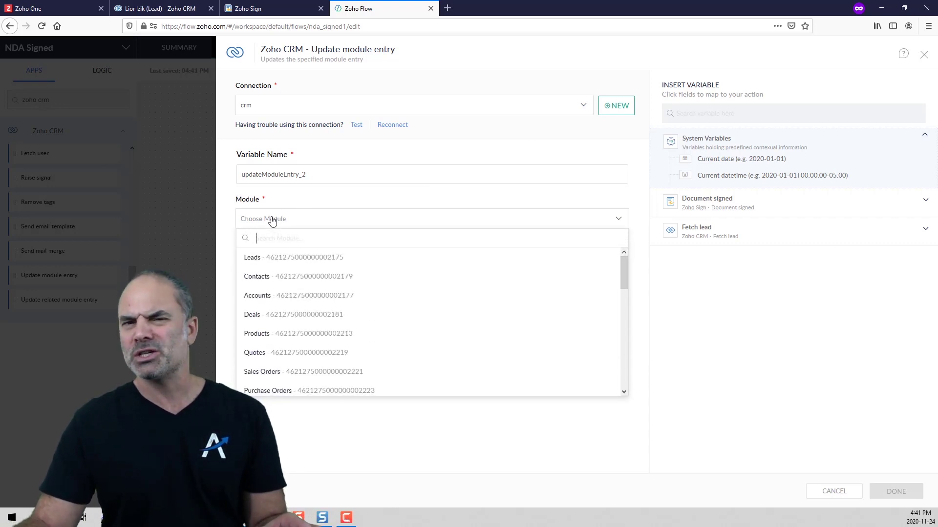
pyautogui.click(317, 261)
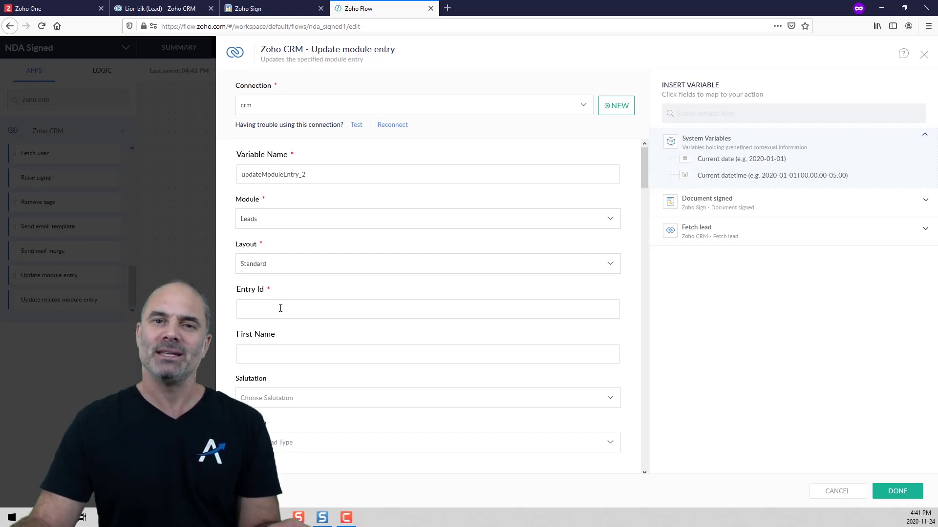
# Map the update action's Entry Id to the Lead ID variable from Fetch lead
pyautogui.click(709, 231)
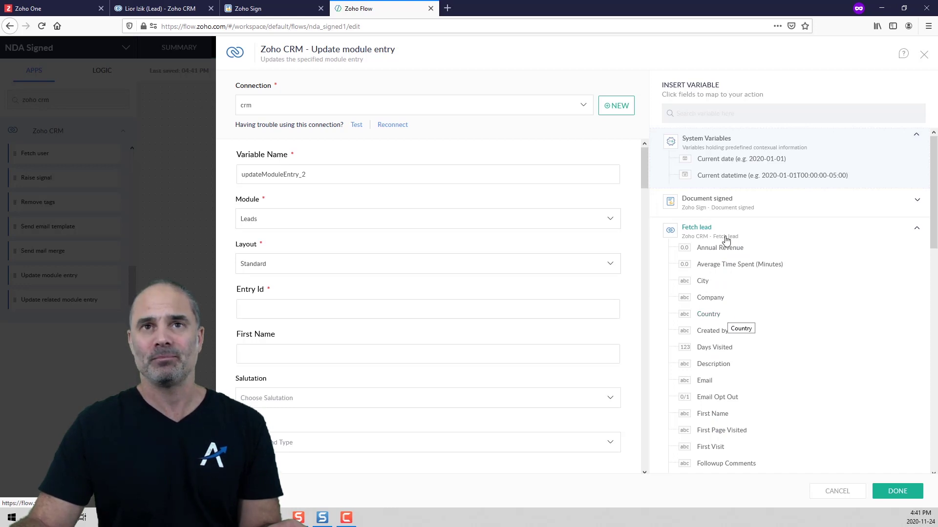
pyautogui.click(725, 111)
pyautogui.write('id')
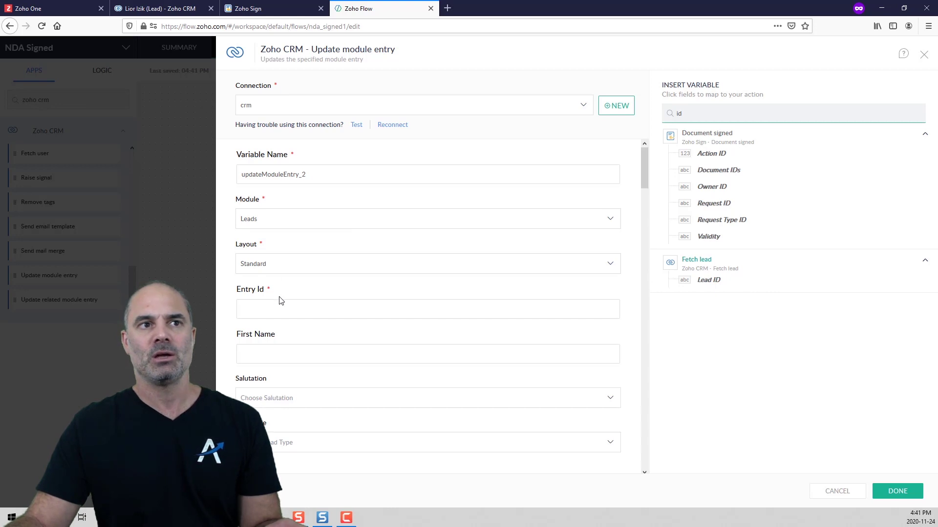
pyautogui.click(259, 308)
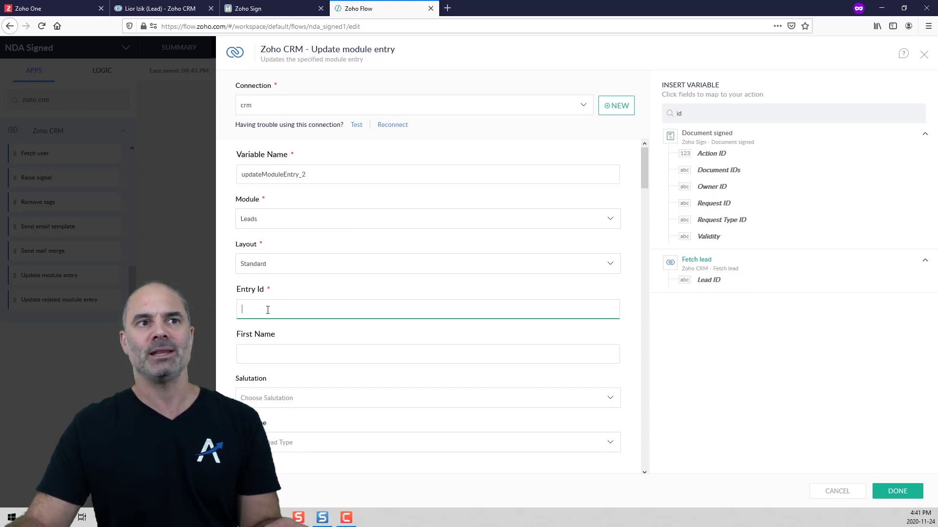
pyautogui.click(712, 281)
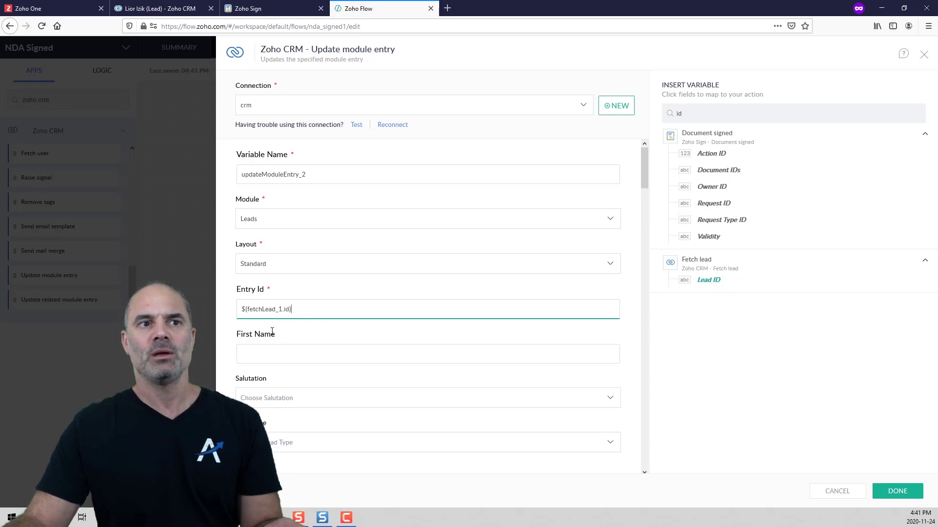
# Set the update action's NDA Signed field to Yes and save the action
pyautogui.scroll(-3, 314, 326)
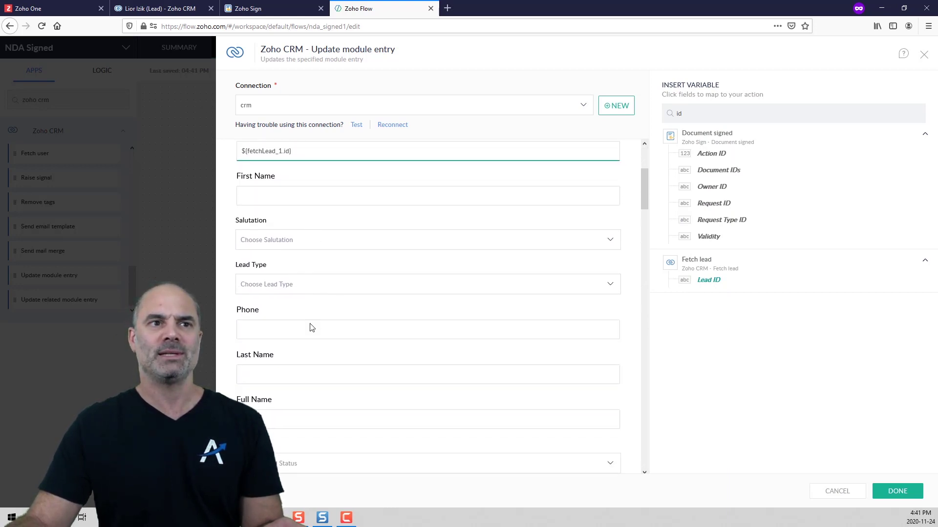
pyautogui.scroll(-6, 311, 327)
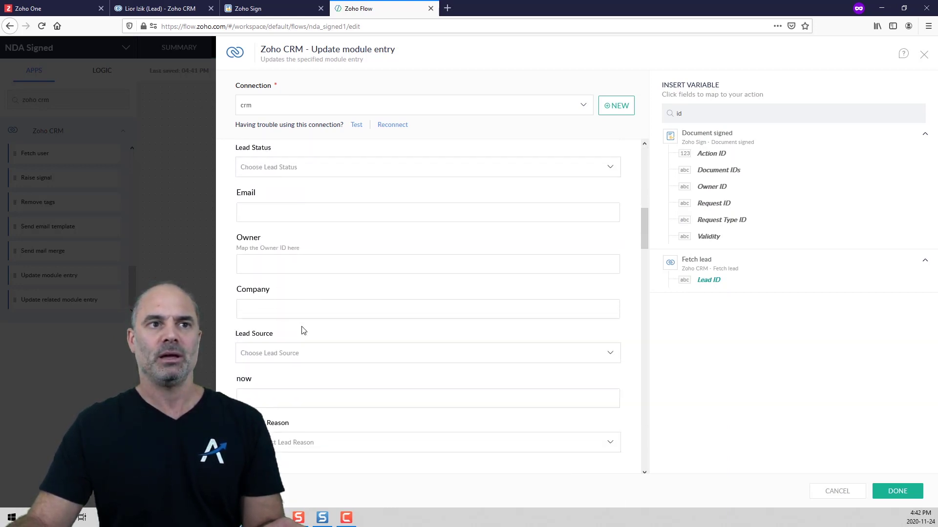
pyautogui.scroll(-5, 301, 331)
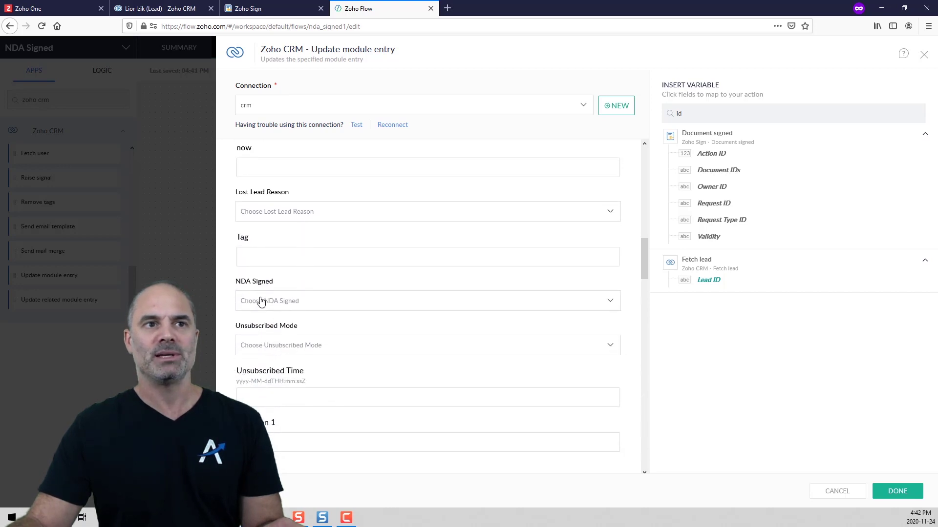
pyautogui.click(255, 306)
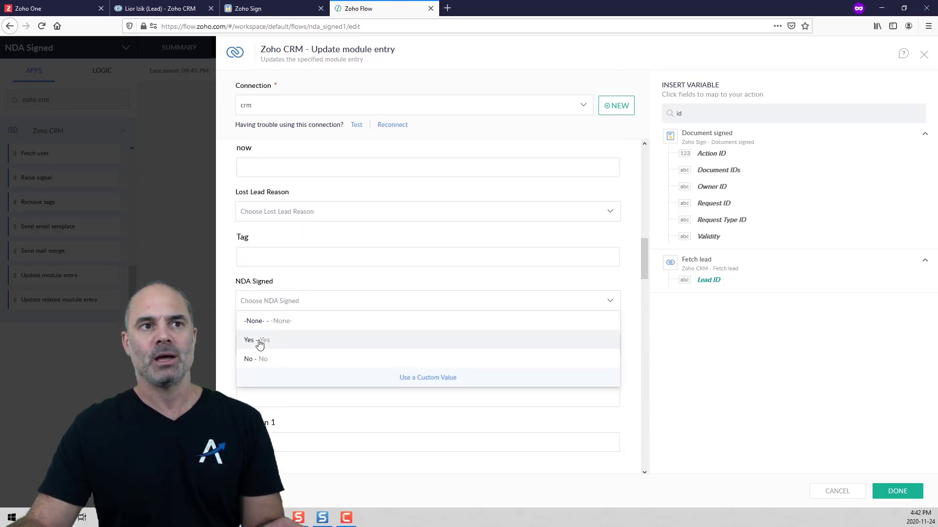
pyautogui.click(258, 344)
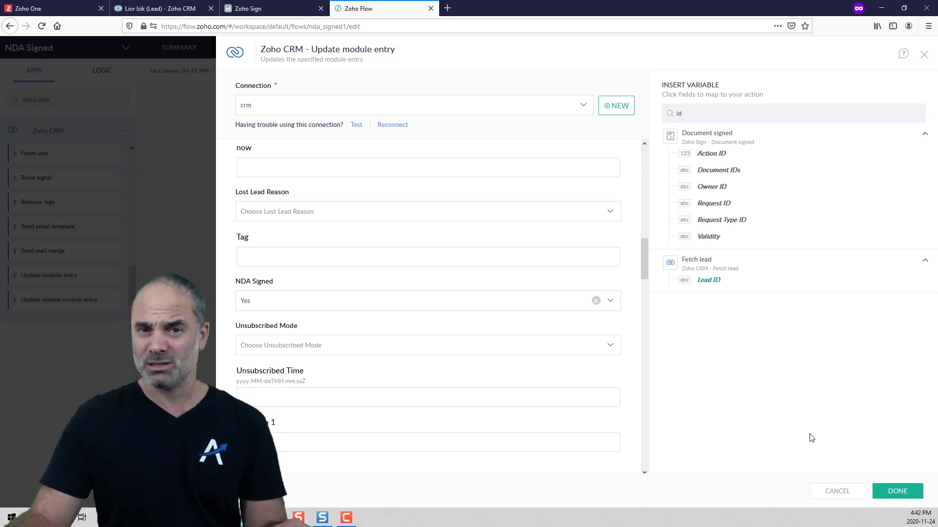
pyautogui.click(898, 491)
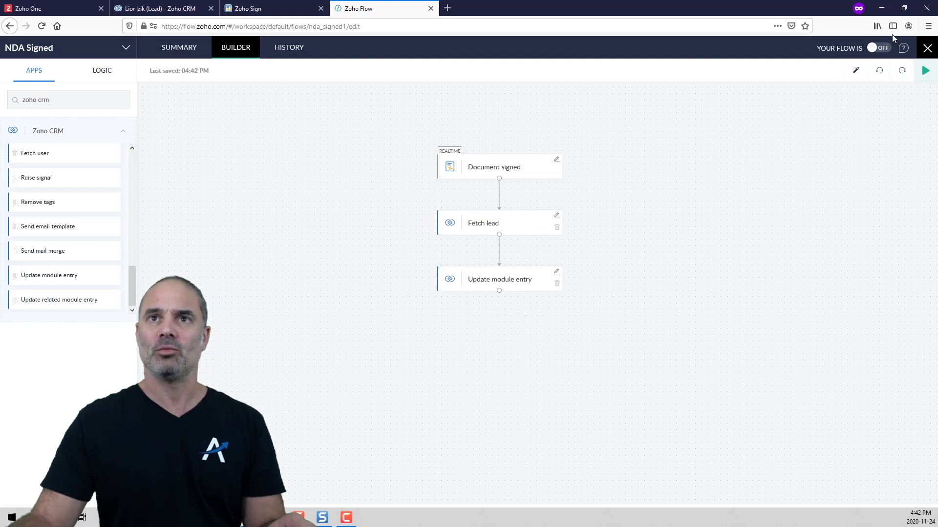
# Turn on the NDA Signed flow and open its task history
pyautogui.click(876, 47)
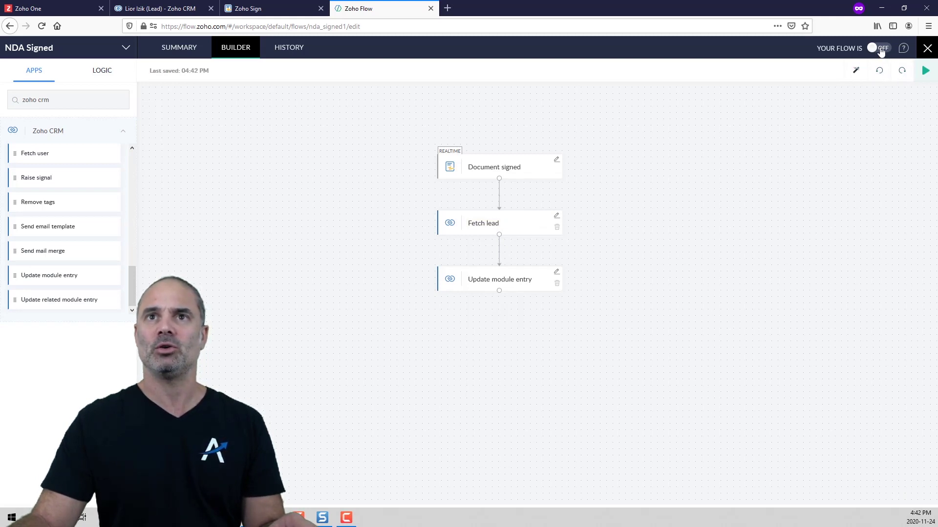
pyautogui.click(298, 48)
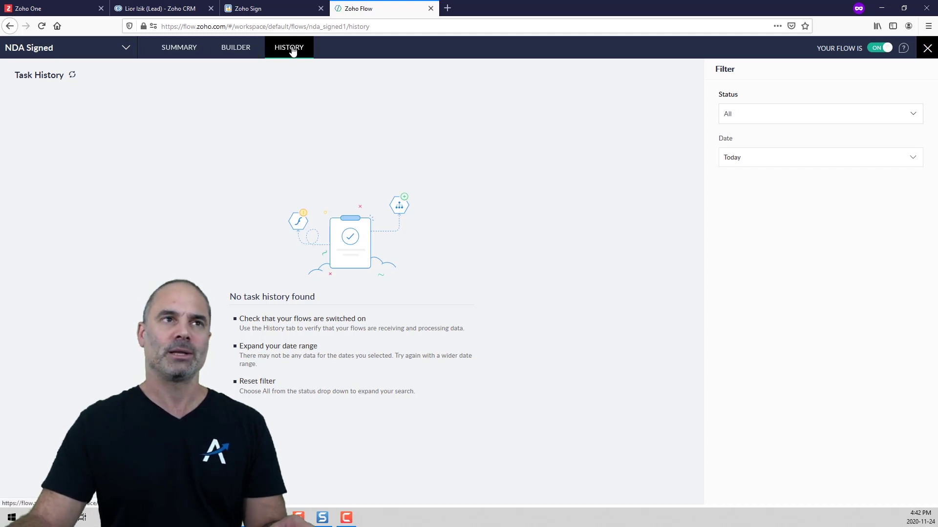
# Switch to the lead record in Zoho CRM and send the lead the NDA Zoho Sign template for signature
pyautogui.click(149, 9)
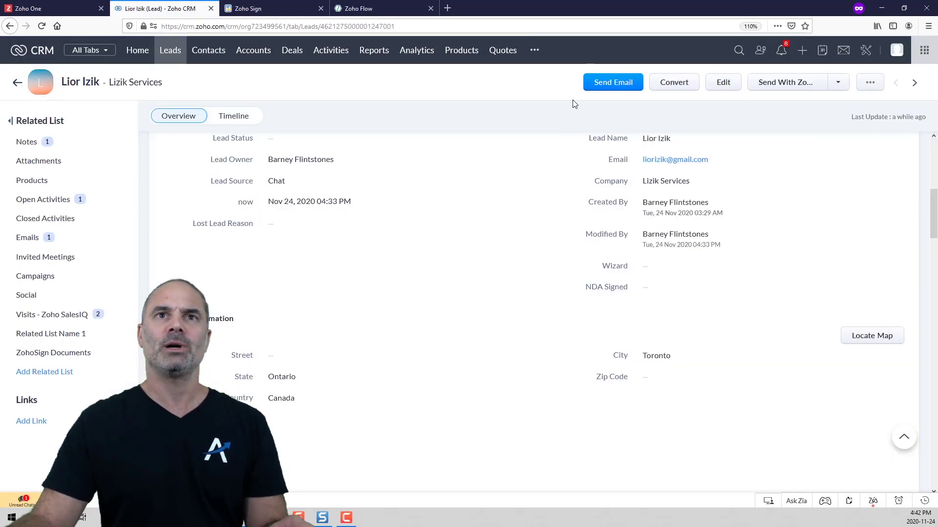
pyautogui.click(793, 86)
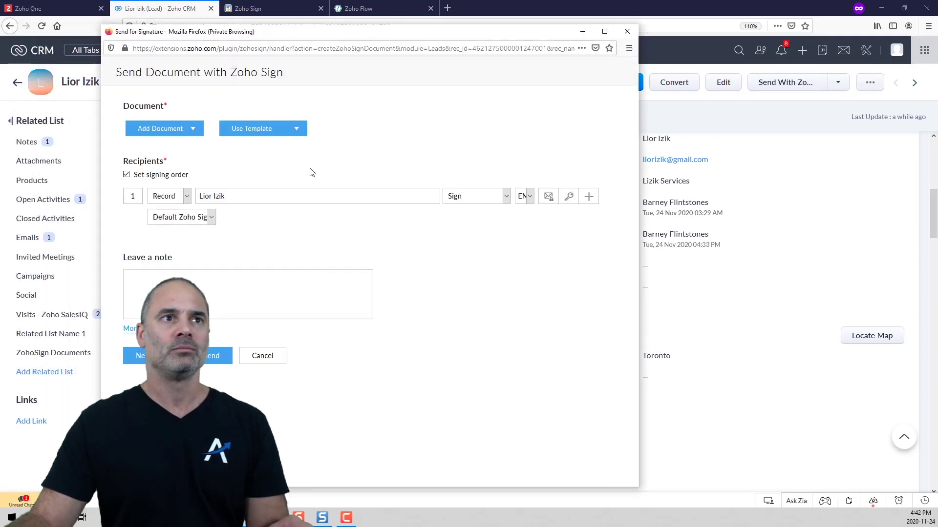
pyautogui.click(260, 130)
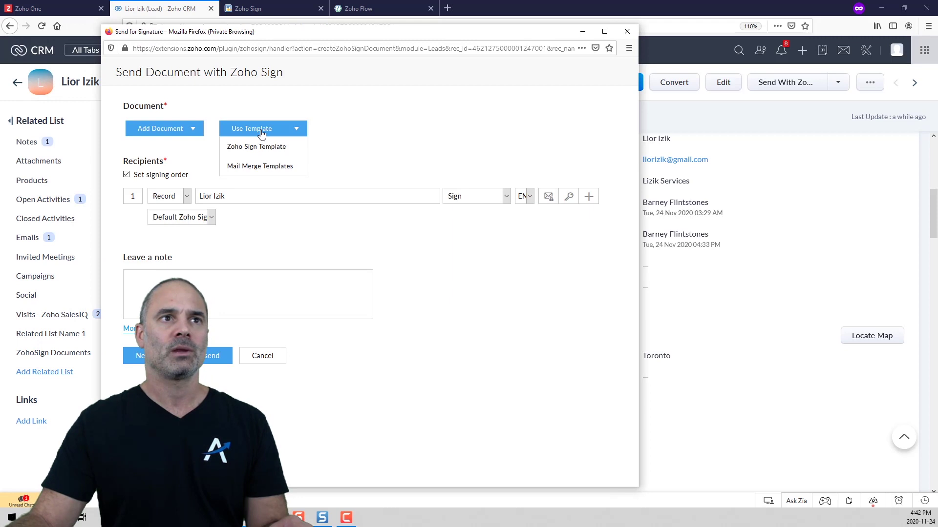
pyautogui.click(288, 148)
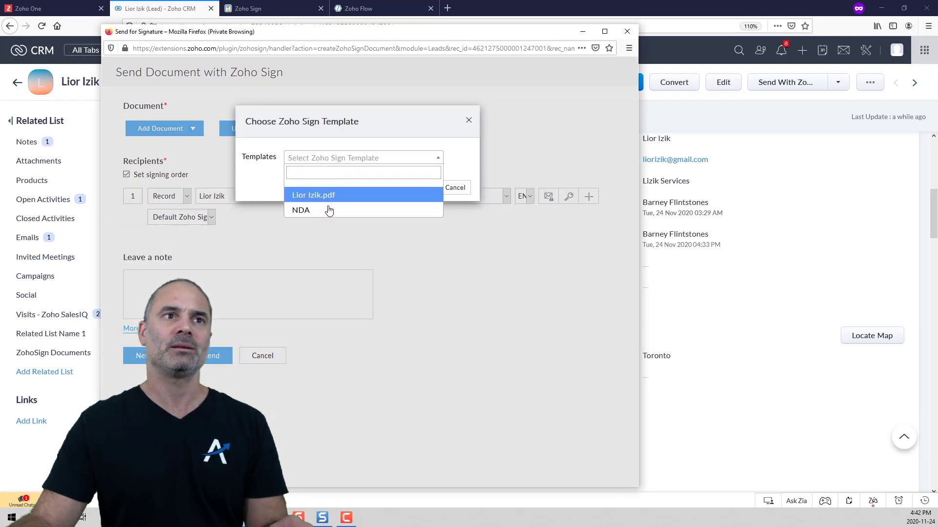
pyautogui.click(328, 210)
pyautogui.click(424, 188)
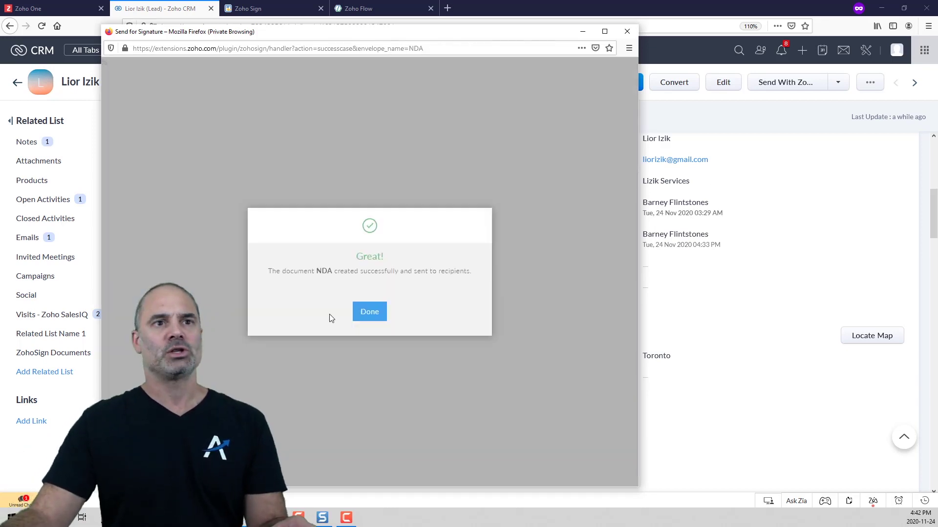
pyautogui.click(370, 312)
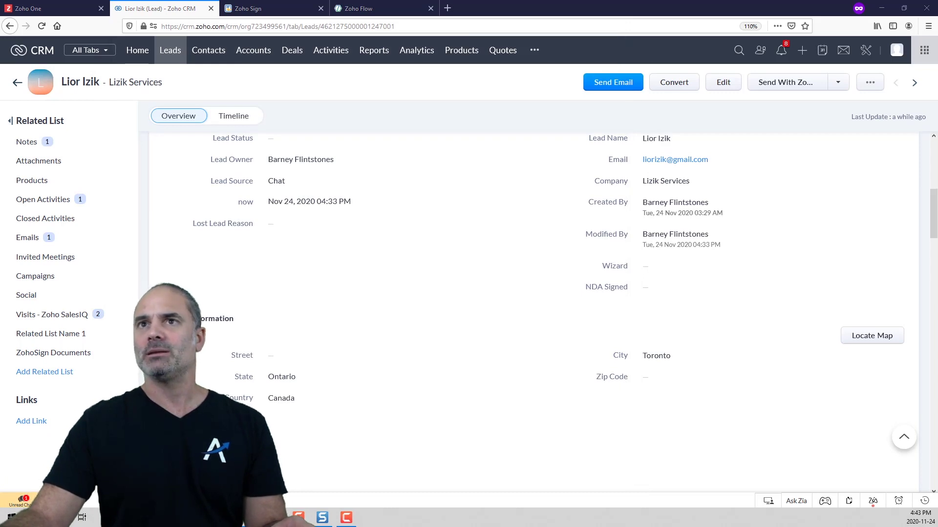
# Open the recipient's NDA signing request in the other browser window and agree to the Electronic Record and Signature Disclosure
pyautogui.moveTo(937, 4); pyautogui.dragTo(759, 9)
pyautogui.click(534, 234)
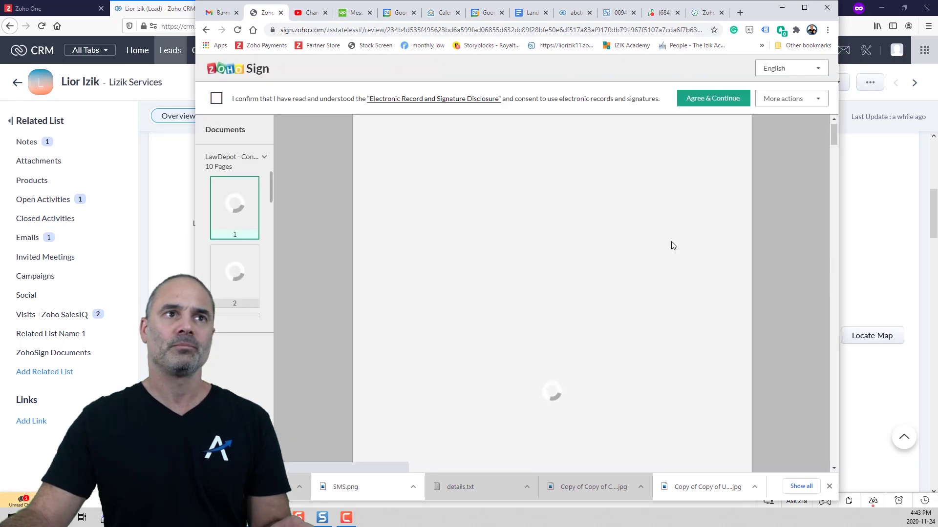
pyautogui.click(215, 99)
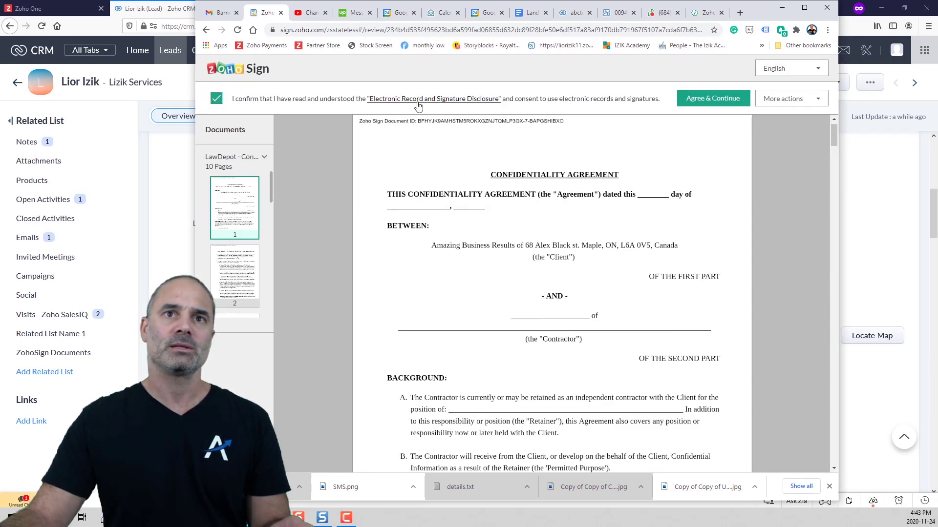
pyautogui.click(708, 100)
pyautogui.click(713, 98)
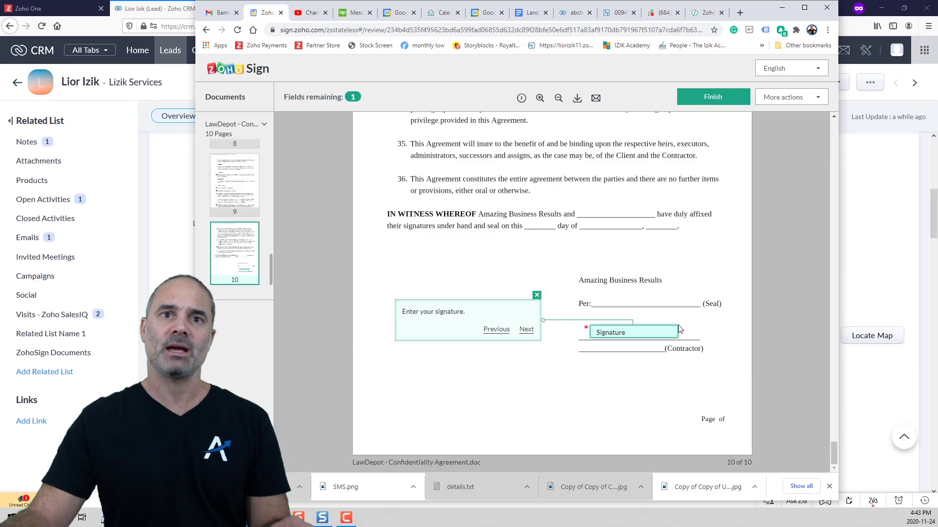
# Sign the agreement with the signature "dfg dgdfgdf" and the initial "dgf", and finish the signing
pyautogui.click(634, 332)
pyautogui.click(428, 161)
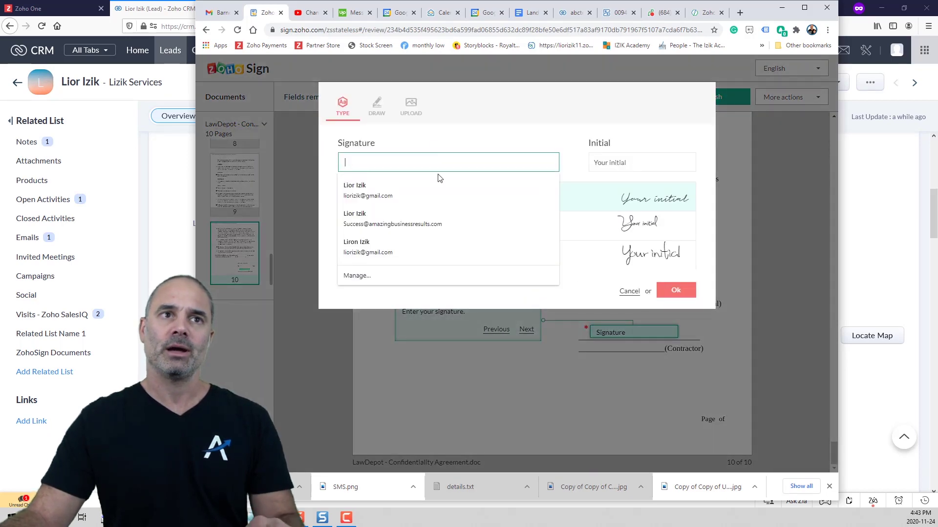
pyautogui.write('dfg dgdfgdf')
pyautogui.click(628, 162)
pyautogui.write('df')
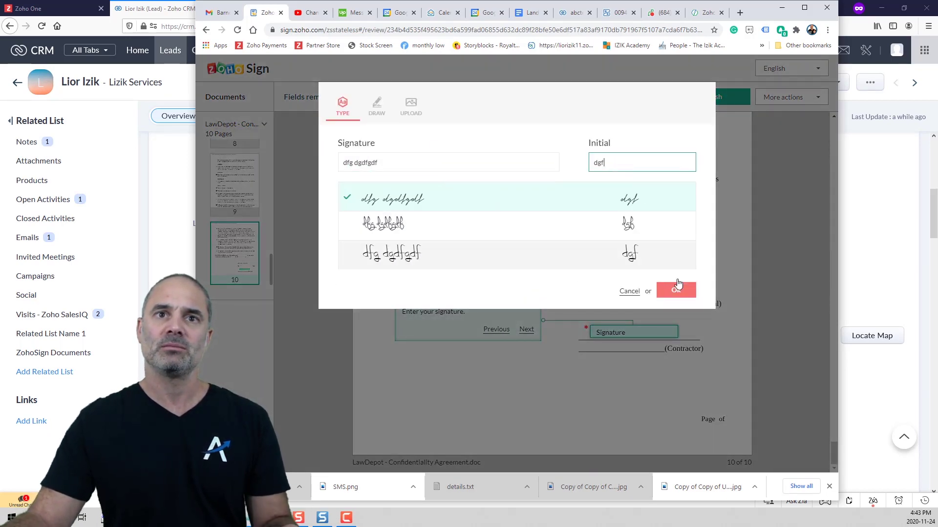
pyautogui.click(676, 290)
pyautogui.click(713, 97)
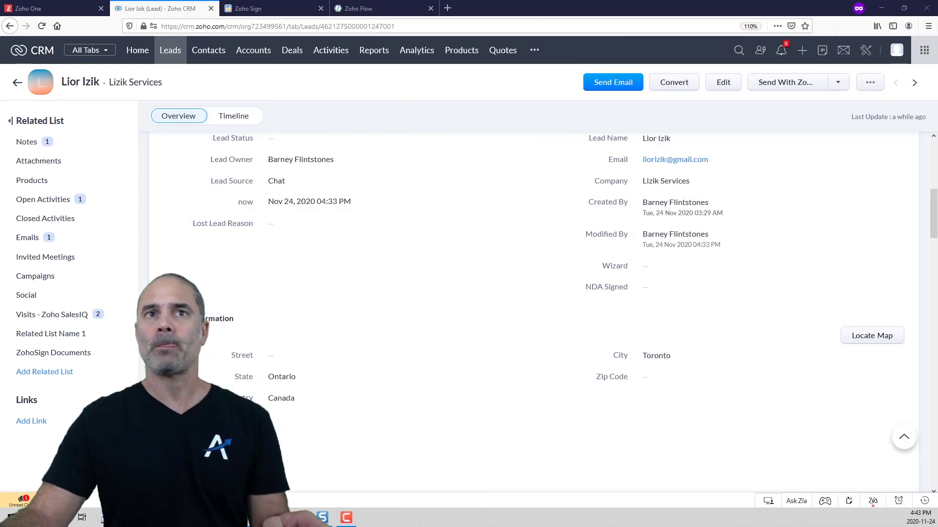
# Switch to Zoho Flow, reload the NDA Signed flow's task history and open the details of the run
pyautogui.click(369, 10)
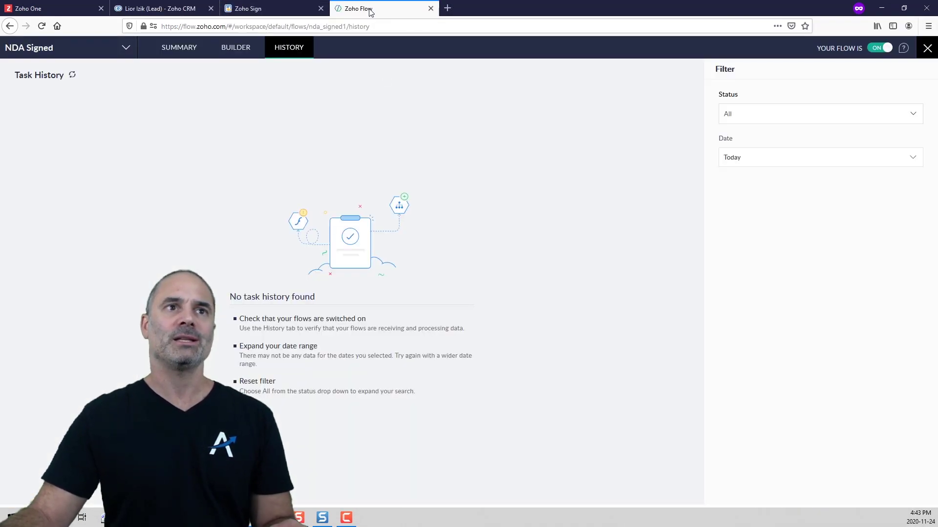
pyautogui.click(42, 26)
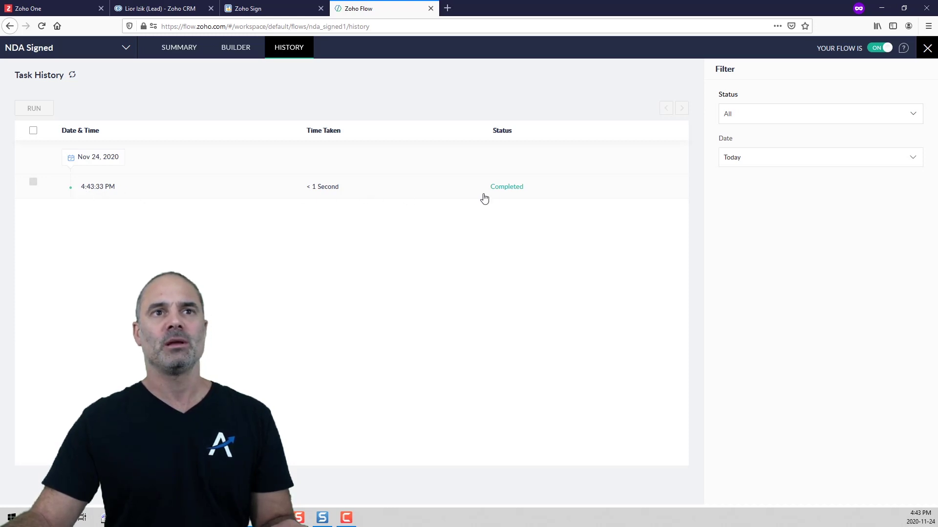
pyautogui.click(508, 188)
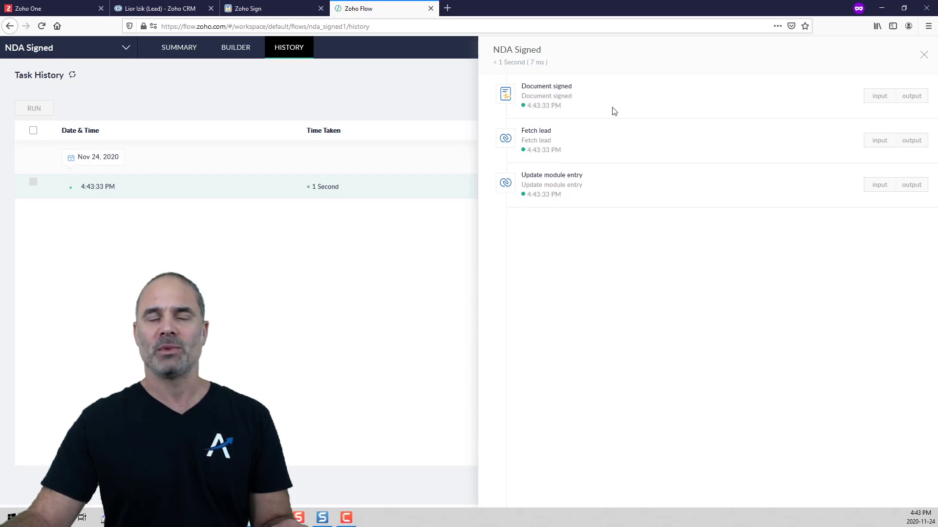
# Examine the Document signed trigger's output, checking the performed_by_email value, and close the run details
pyautogui.click(906, 99)
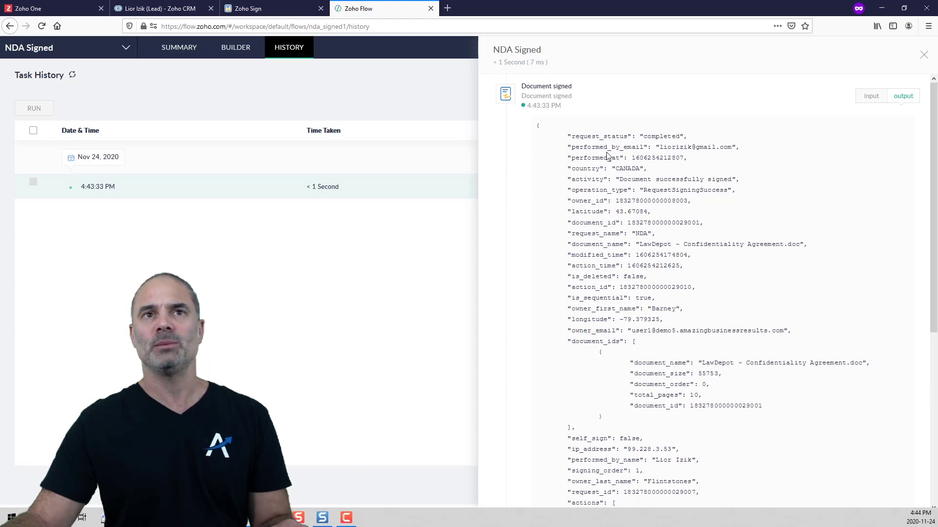
pyautogui.moveTo(576, 145); pyautogui.dragTo(750, 146)
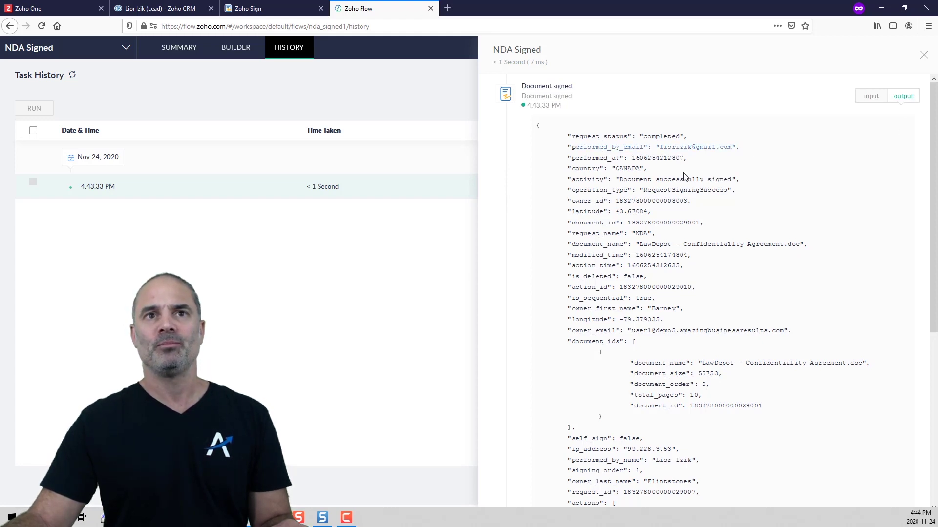
pyautogui.scroll(-3, 684, 230)
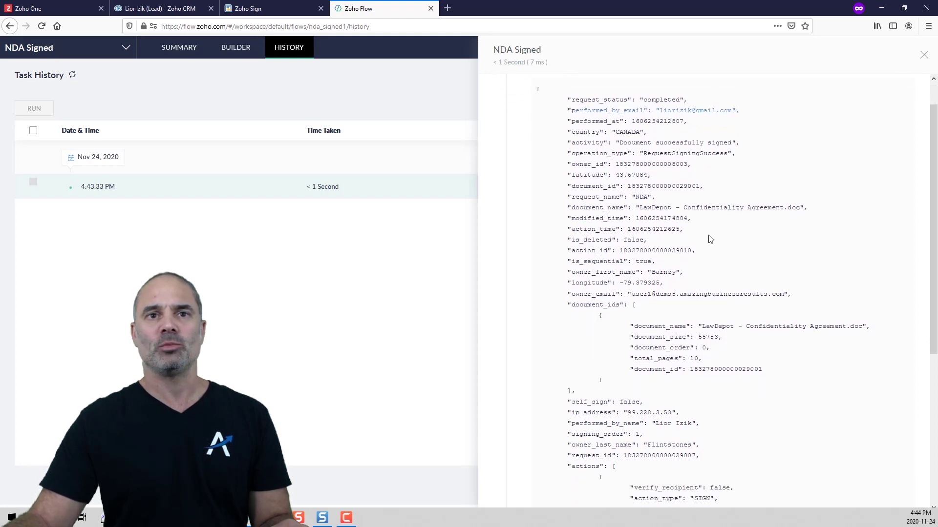
pyautogui.scroll(2, 911, 84)
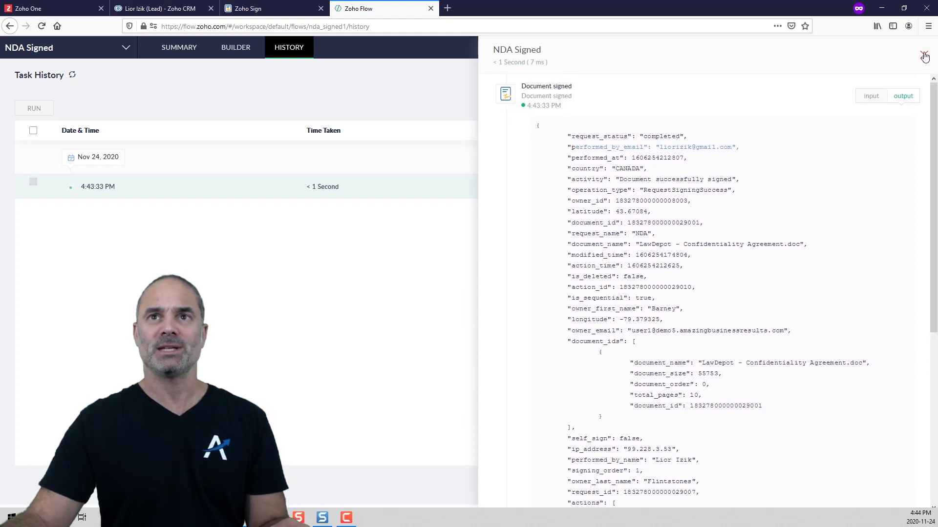
pyautogui.click(923, 54)
# Reopen the run details and examine the Fetch lead action's output, checking the company and email values
pyautogui.click(496, 190)
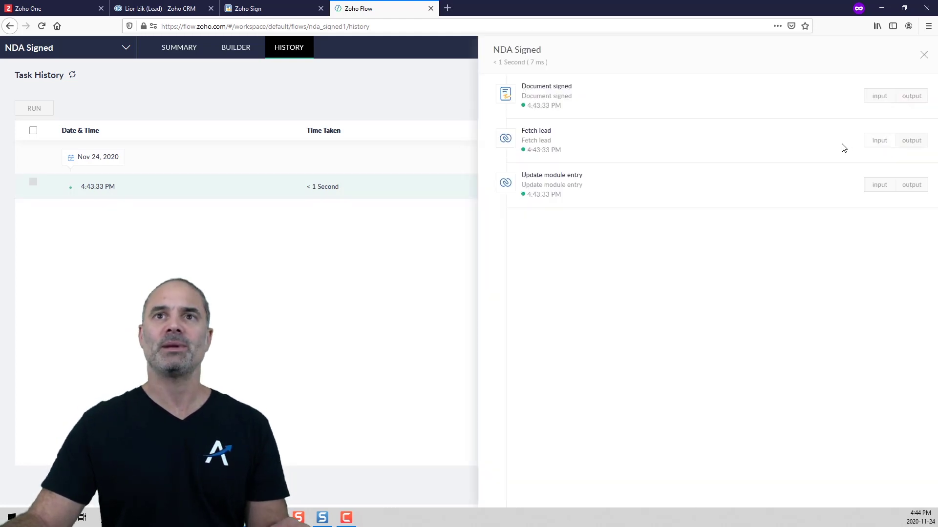
pyautogui.click(912, 141)
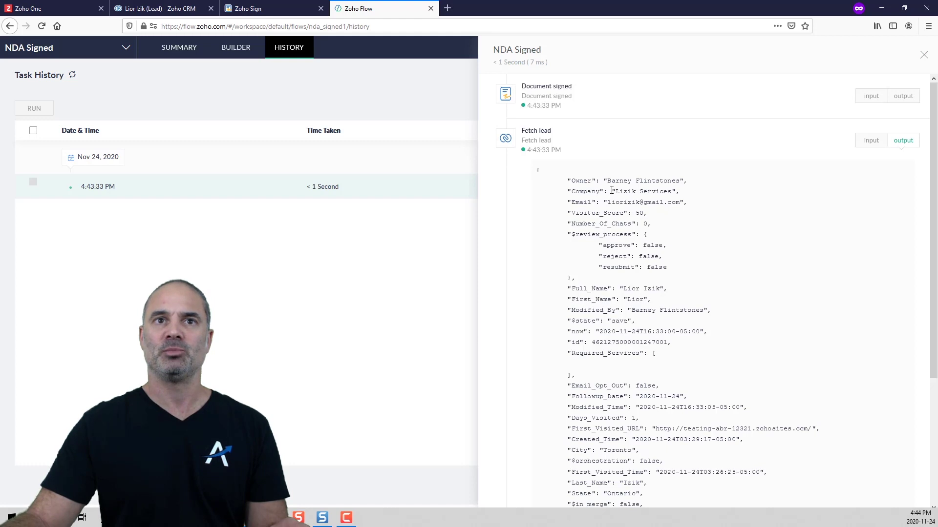
pyautogui.moveTo(611, 190); pyautogui.dragTo(679, 191)
pyautogui.moveTo(600, 202); pyautogui.dragTo(688, 201)
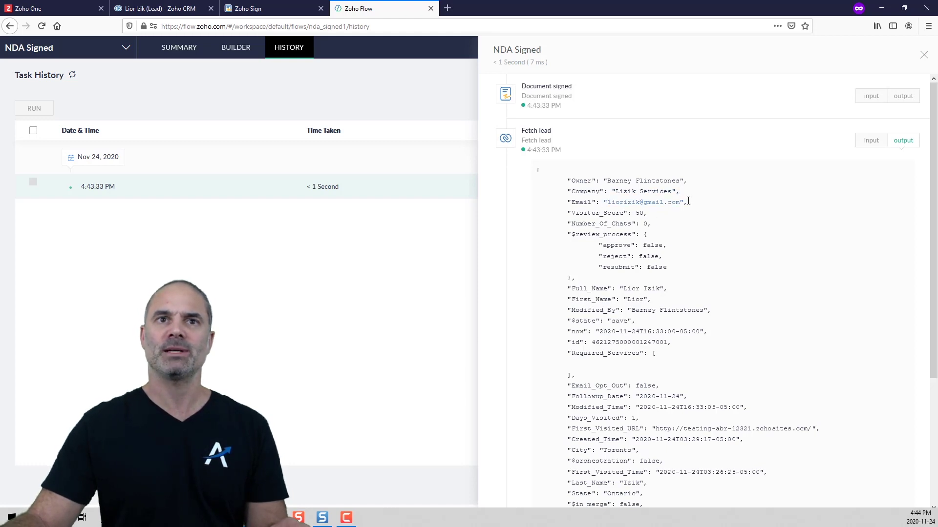
pyautogui.scroll(-4, 635, 224)
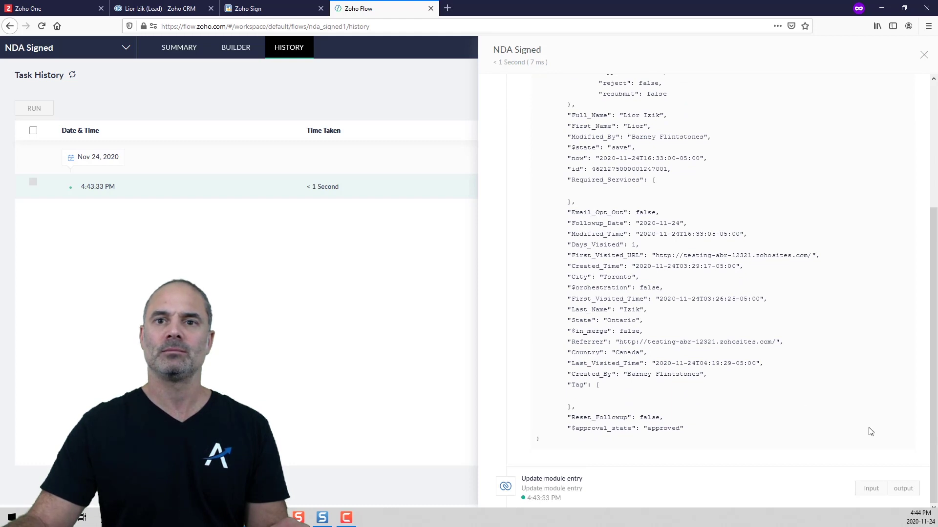
# Examine the field values in the Update module entry action's output
pyautogui.click(913, 494)
pyautogui.scroll(-9, 885, 324)
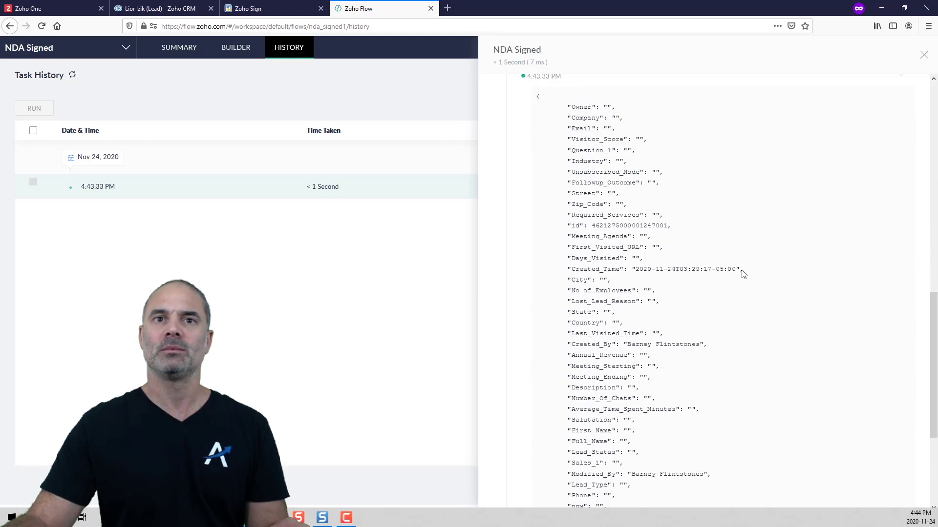
pyautogui.scroll(2, 634, 171)
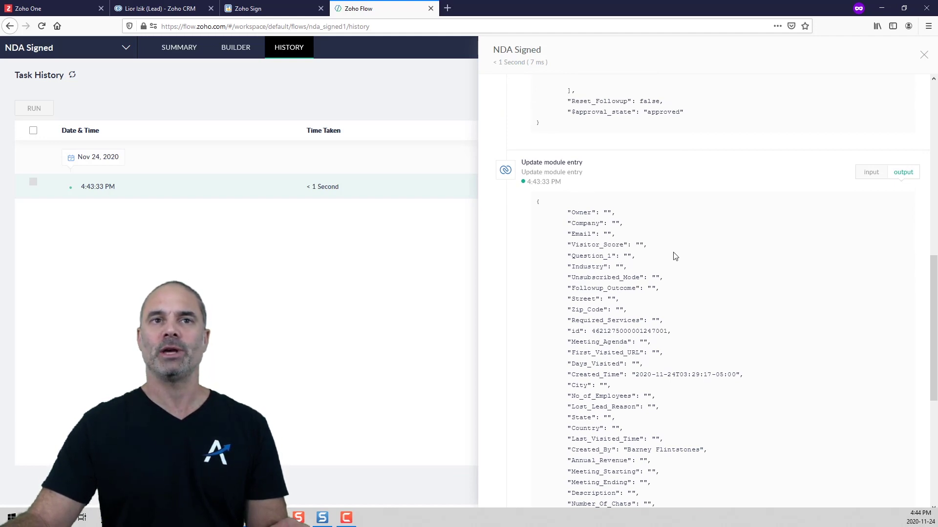
pyautogui.scroll(-3, 666, 234)
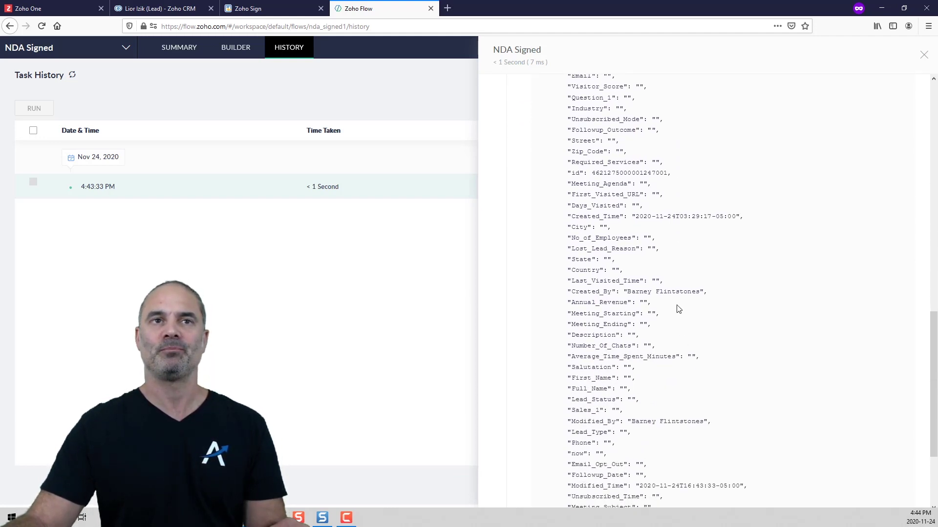
# Return to Zoho CRM and reload the lead record to check its NDA Signed field
pyautogui.click(161, 9)
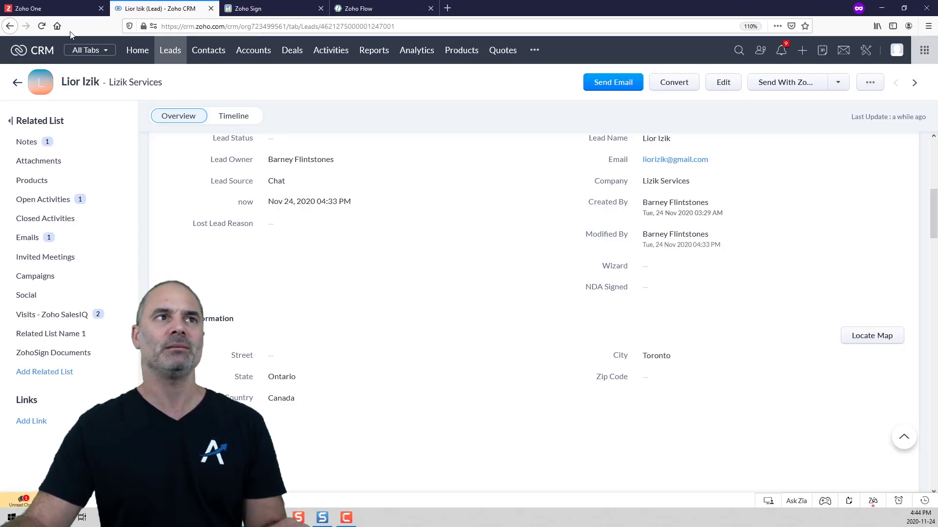
pyautogui.click(56, 27)
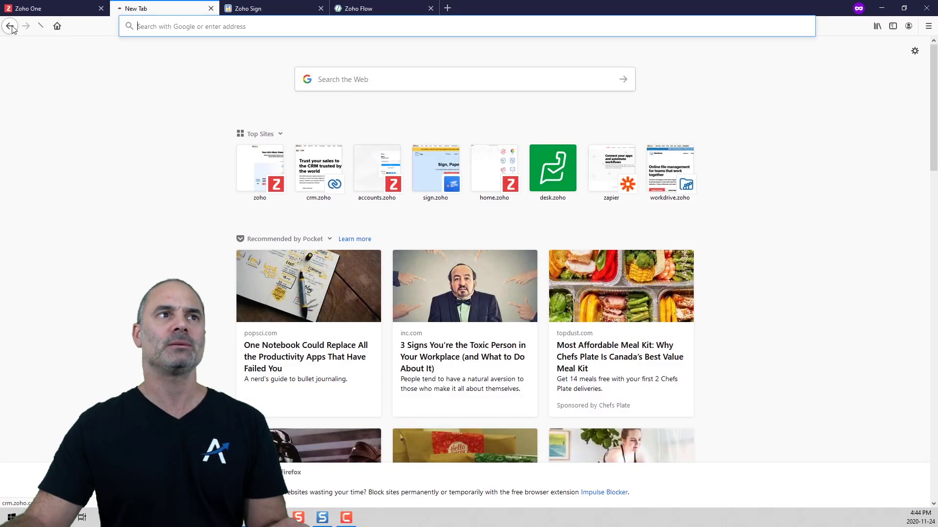
pyautogui.click(11, 27)
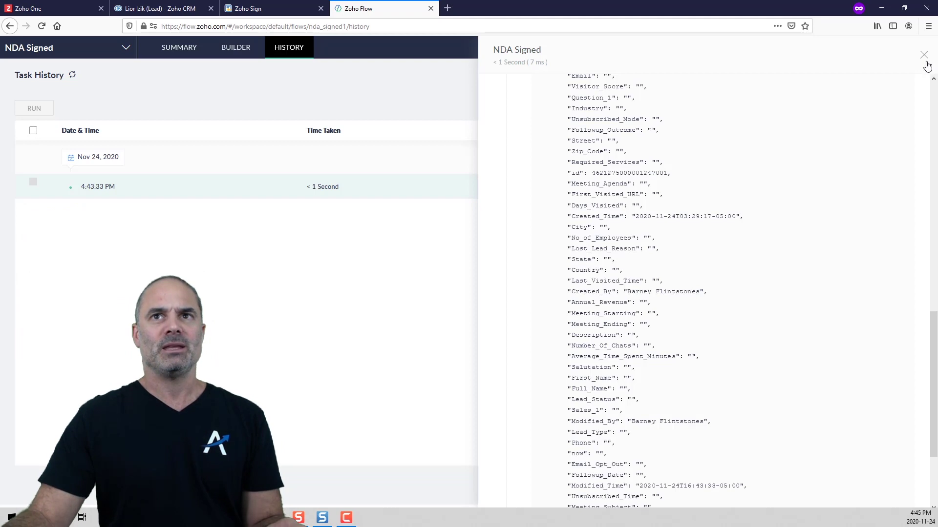
# Back in Zoho Flow, leave the run history and reopen the NDA Signed flow in the builder
pyautogui.click(924, 61)
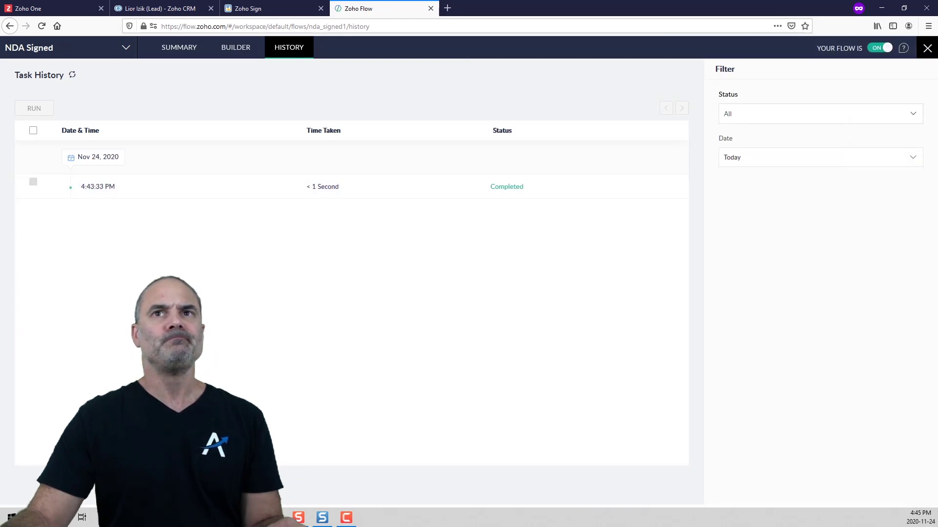
pyautogui.click(926, 49)
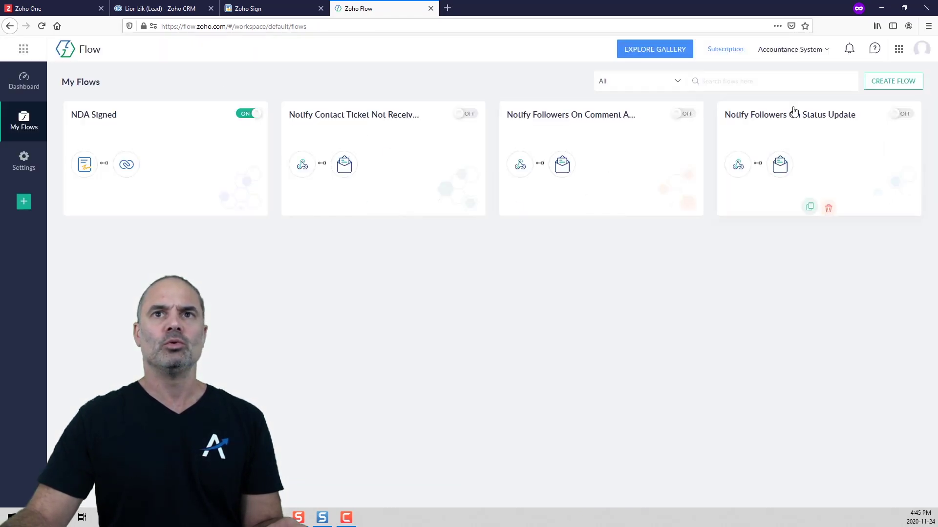
pyautogui.click(108, 119)
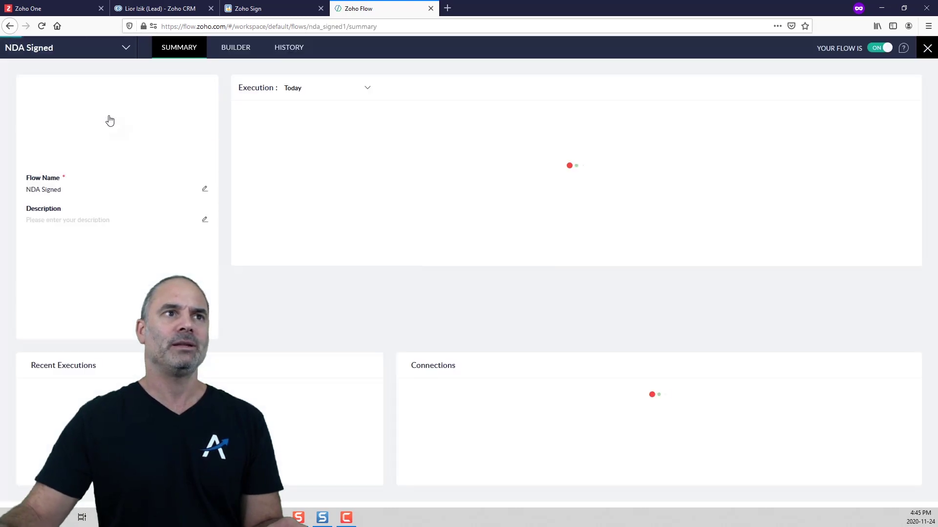
pyautogui.click(237, 48)
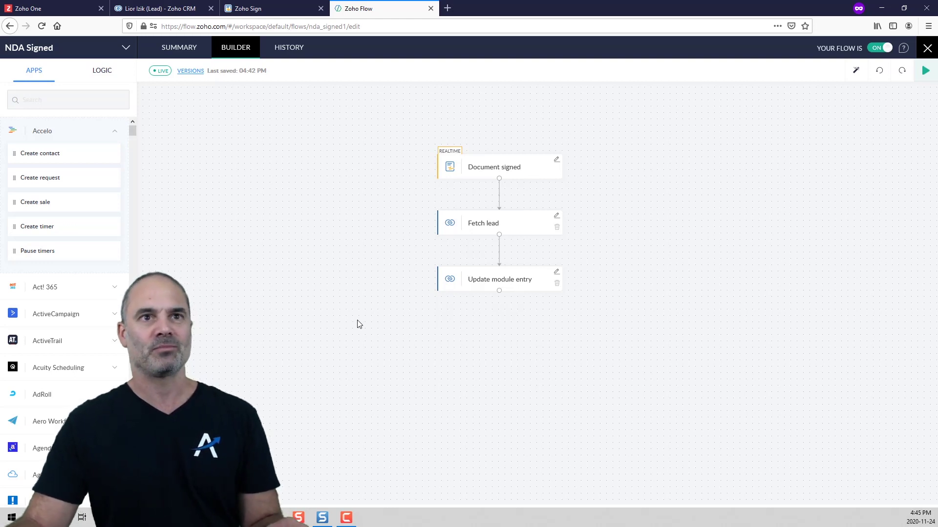
# Detach the wire between Document signed and Fetch lead, move the trigger higher, and place a Decision directly below it
pyautogui.click(263, 8)
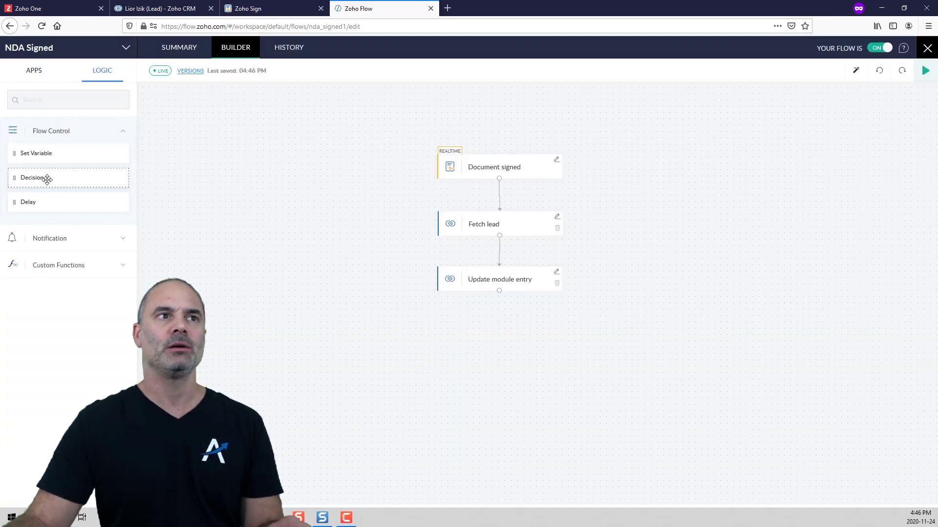
pyautogui.moveTo(47, 180); pyautogui.dragTo(483, 222)
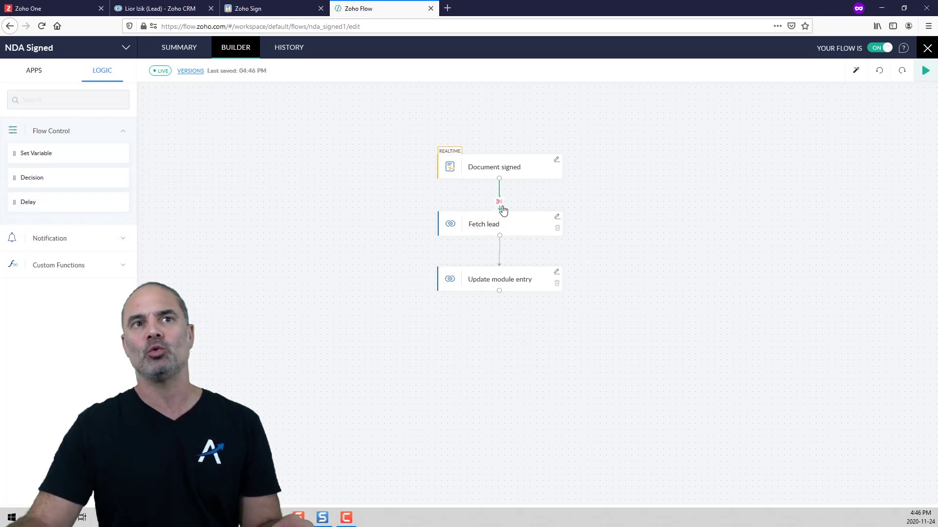
pyautogui.click(500, 204)
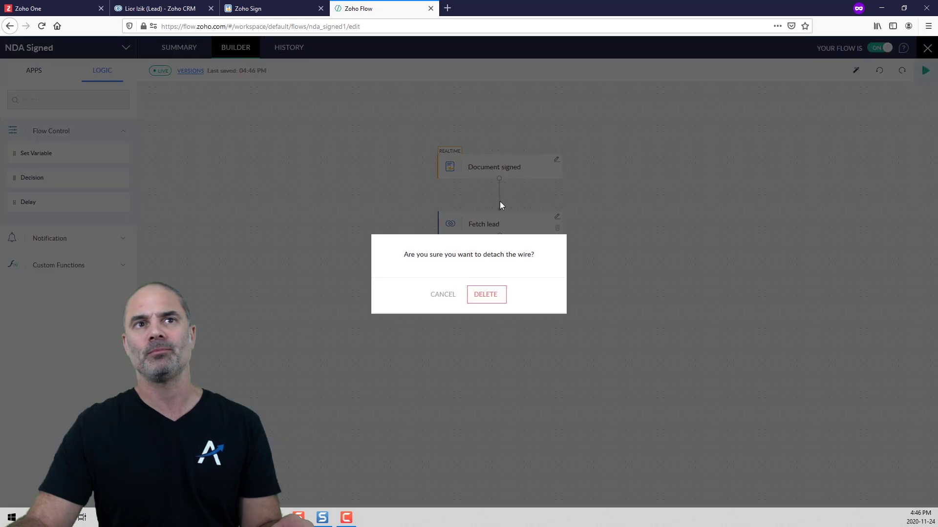
pyautogui.click(489, 303)
pyautogui.moveTo(537, 156); pyautogui.dragTo(534, 97)
pyautogui.moveTo(63, 178); pyautogui.dragTo(496, 157)
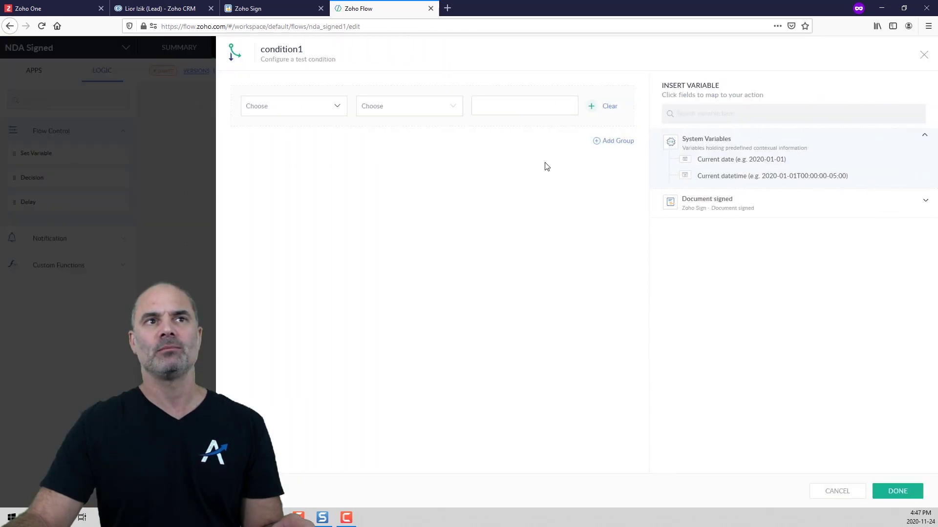
# Configure the decision's condition as Document Name contains NDA, checking the template name in Zoho Sign before saving it
pyautogui.click(334, 111)
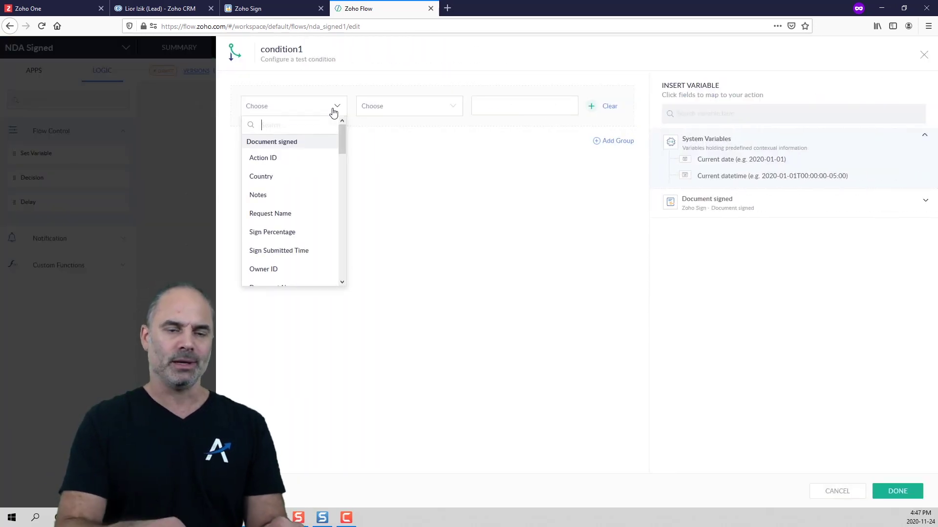
pyautogui.write('do')
pyautogui.click(306, 159)
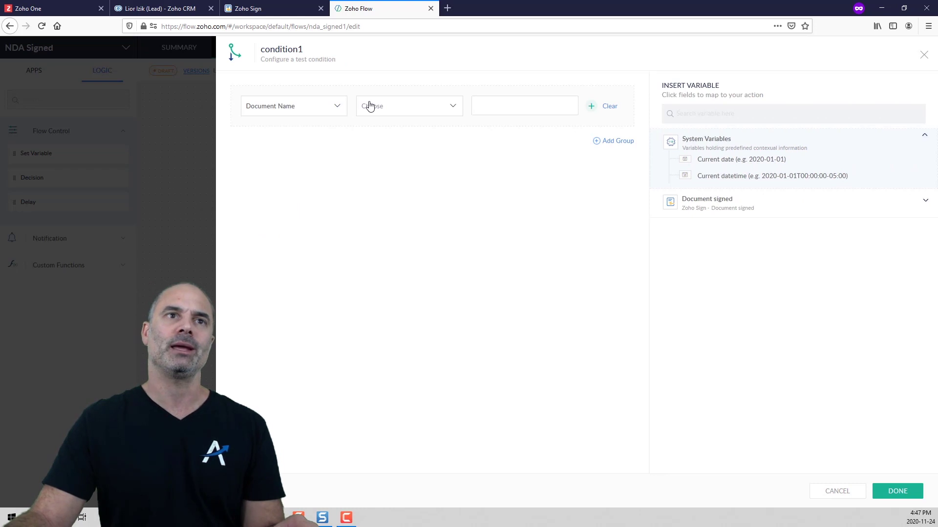
pyautogui.click(368, 104)
pyautogui.click(402, 164)
pyautogui.click(491, 108)
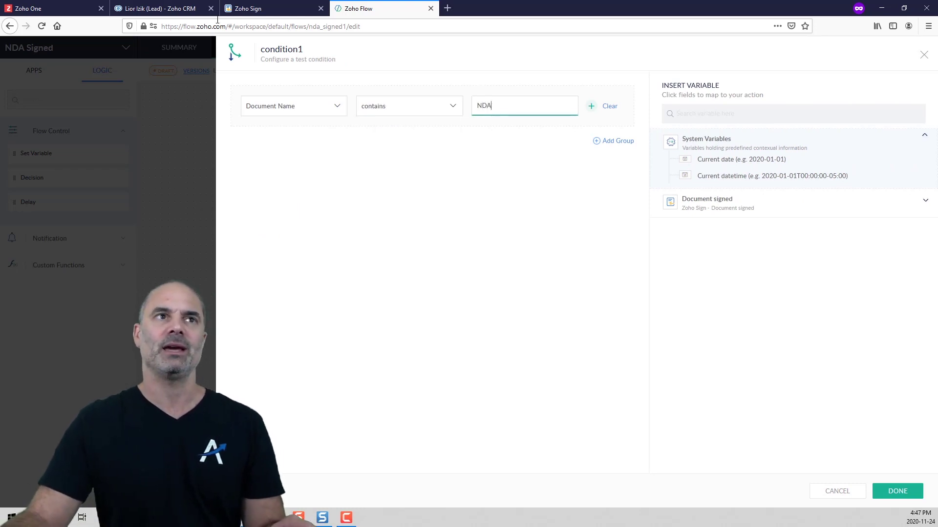
pyautogui.write('NDA')
pyautogui.click(254, 8)
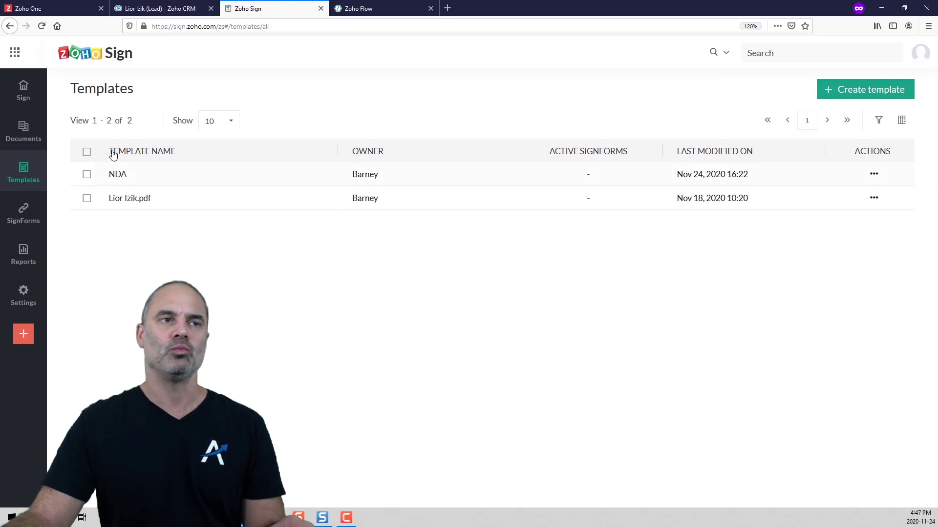
pyautogui.click(365, 8)
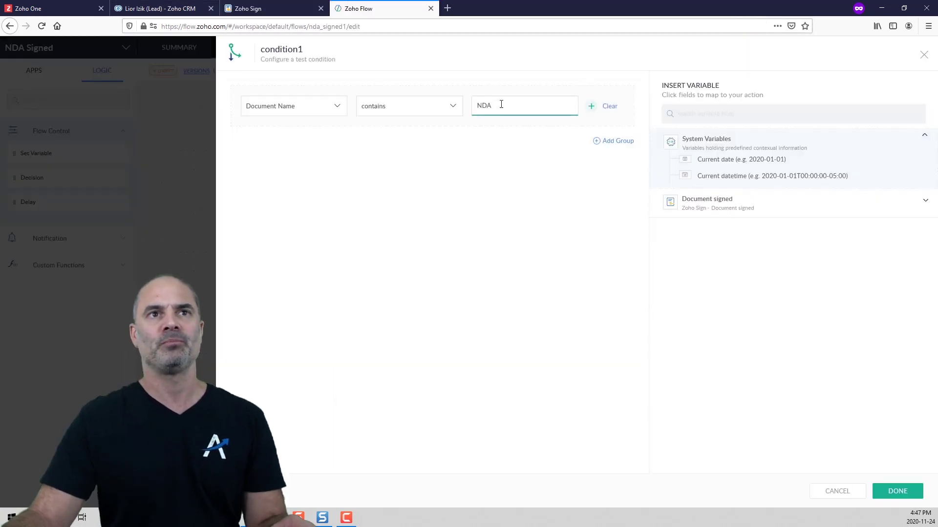
pyautogui.click(901, 493)
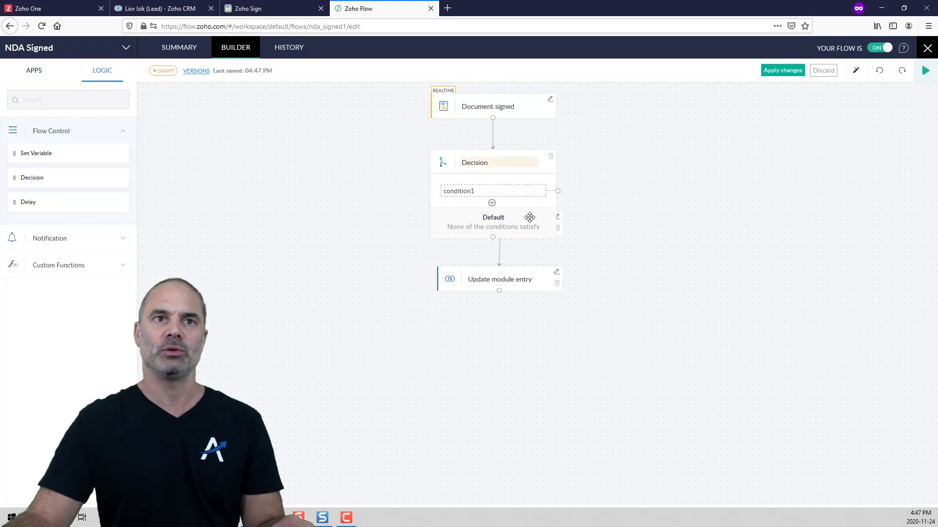
# Move the Decision block clear of the CRM actions, raise the trigger slightly, and connect the condition1 branch to Fetch lead
pyautogui.moveTo(525, 221); pyautogui.dragTo(360, 196)
pyautogui.moveTo(358, 207); pyautogui.dragTo(355, 213)
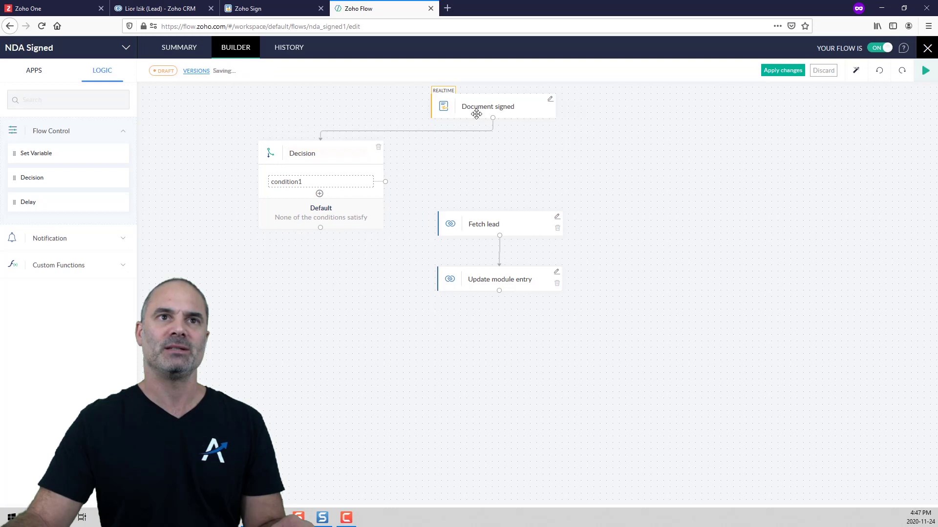
pyautogui.moveTo(504, 98); pyautogui.dragTo(498, 74)
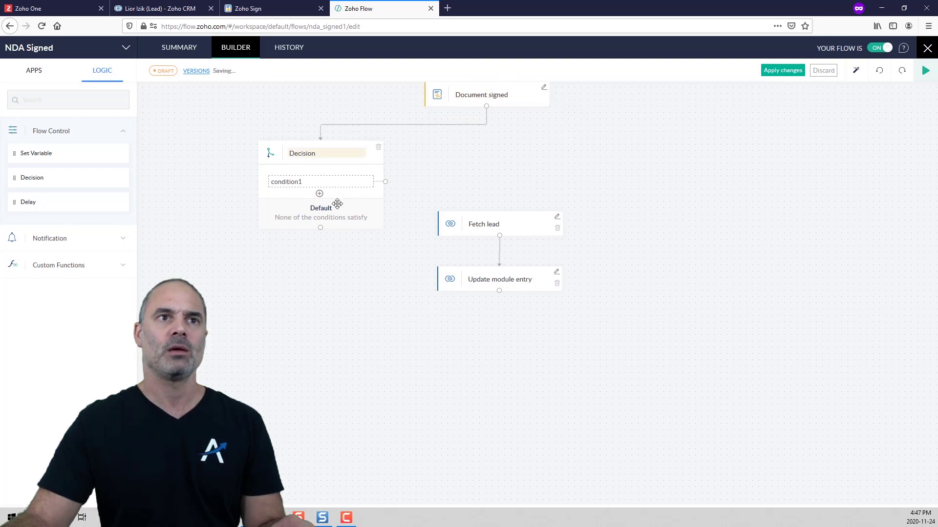
pyautogui.moveTo(385, 182); pyautogui.dragTo(494, 220)
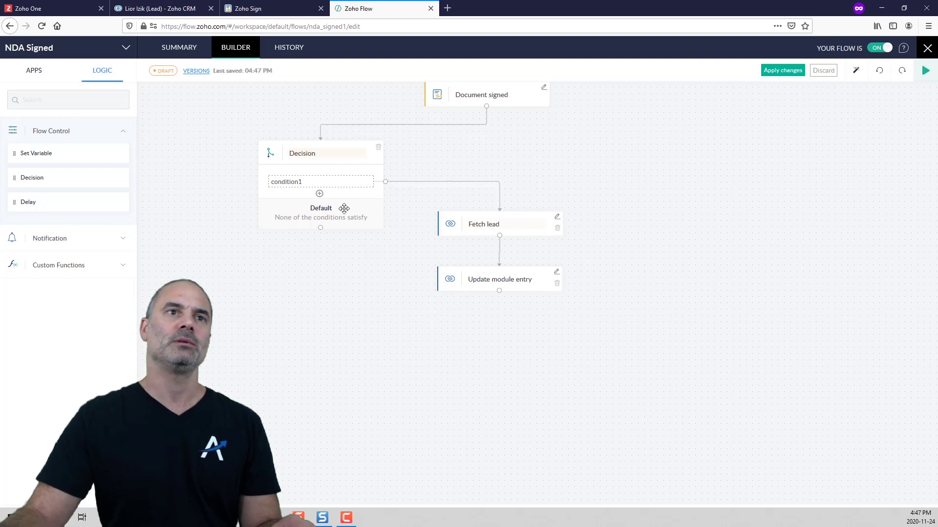